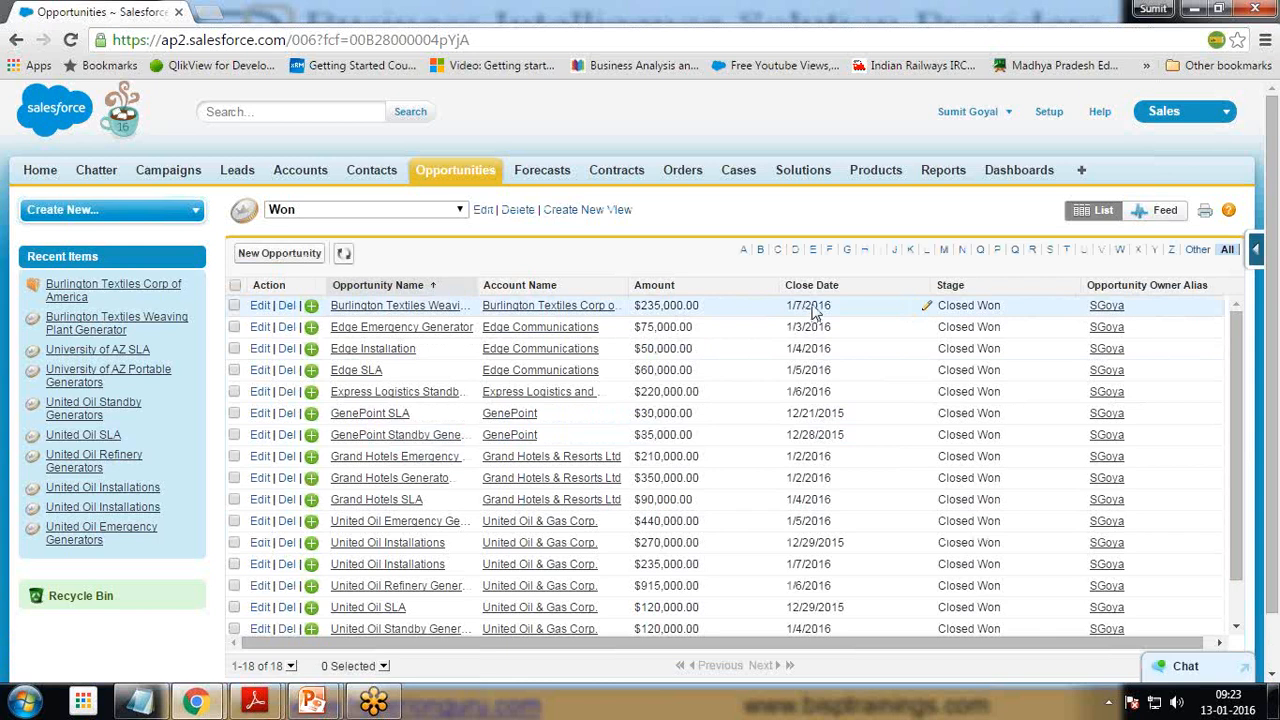
Create a new report using the Opportunities report type
{"action": "mouse_move", "coordinate": [795, 290]}
{"action": "left_mouse_down"}
{"action": "mouse_move", "coordinate": [806, 307]}
{"action": "mouse_move", "coordinate": [812, 295]}
{"action": "left_mouse_up"}
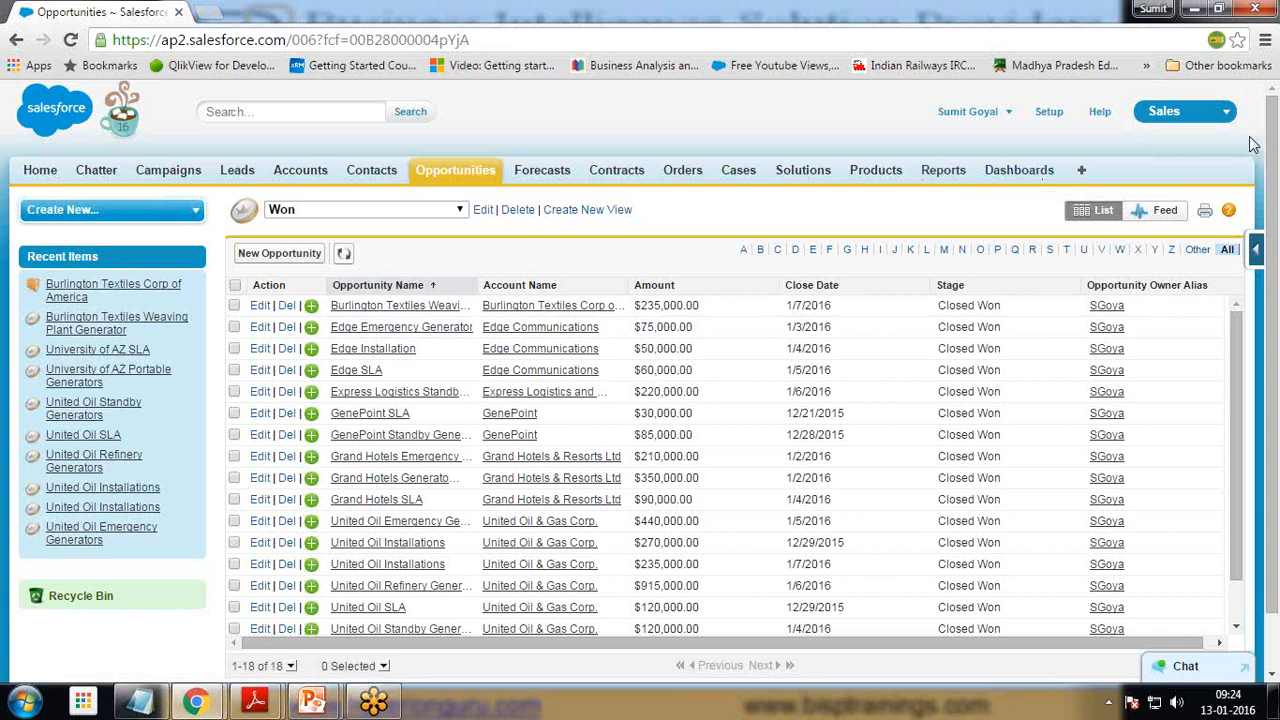
{"action": "left_click", "coordinate": [940, 178]}
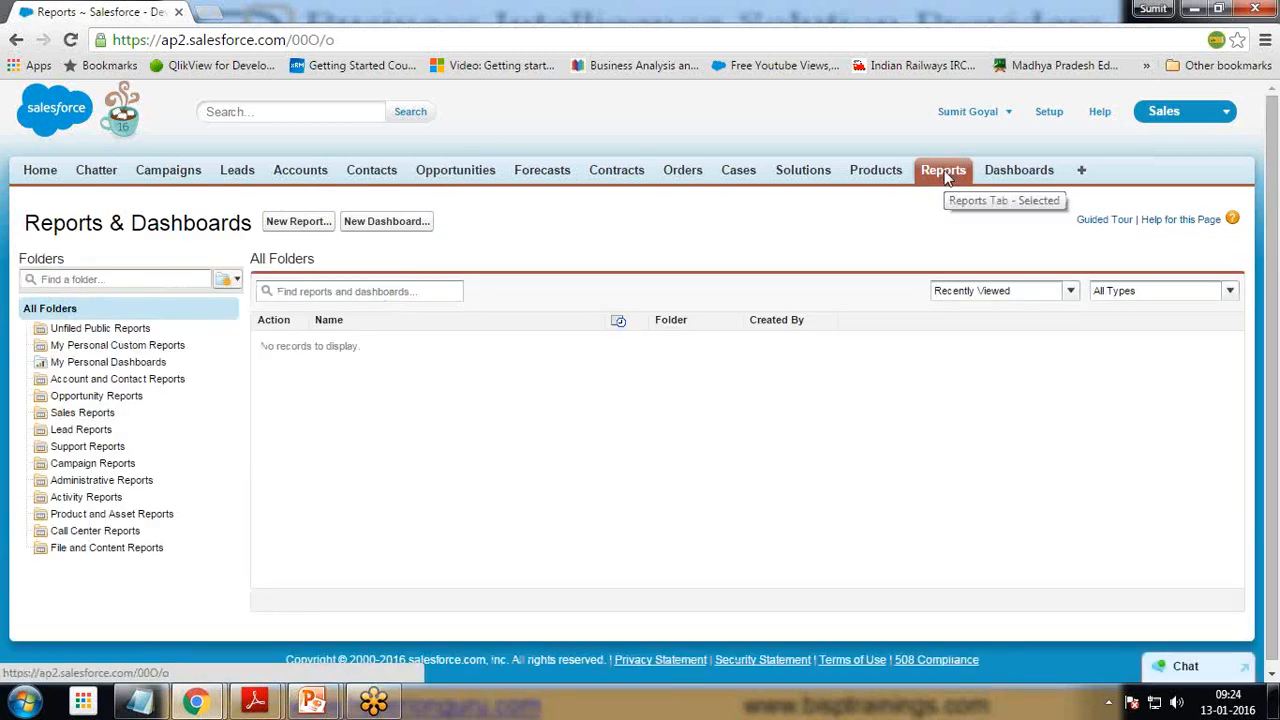
{"action": "left_click", "coordinate": [286, 222]}
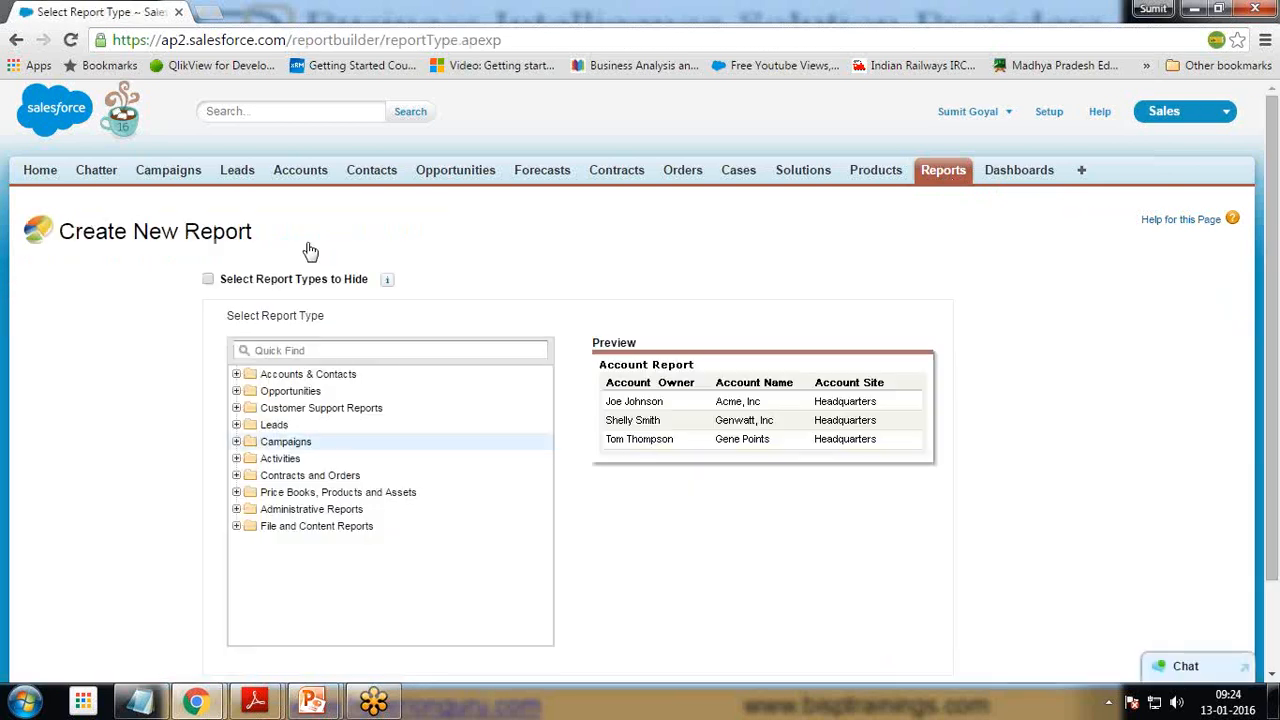
{"action": "left_click", "coordinate": [284, 396]}
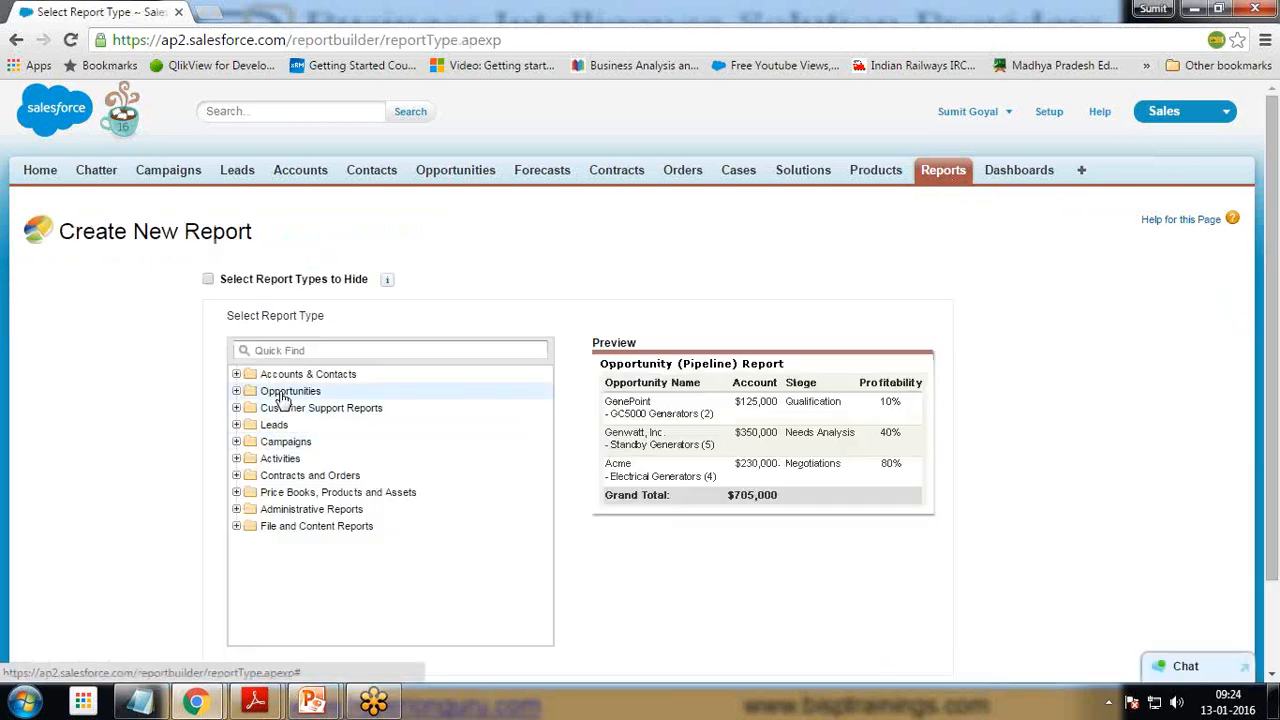
{"action": "scroll", "coordinate": [563, 457], "scroll_direction": "down", "scroll_amount": 2}
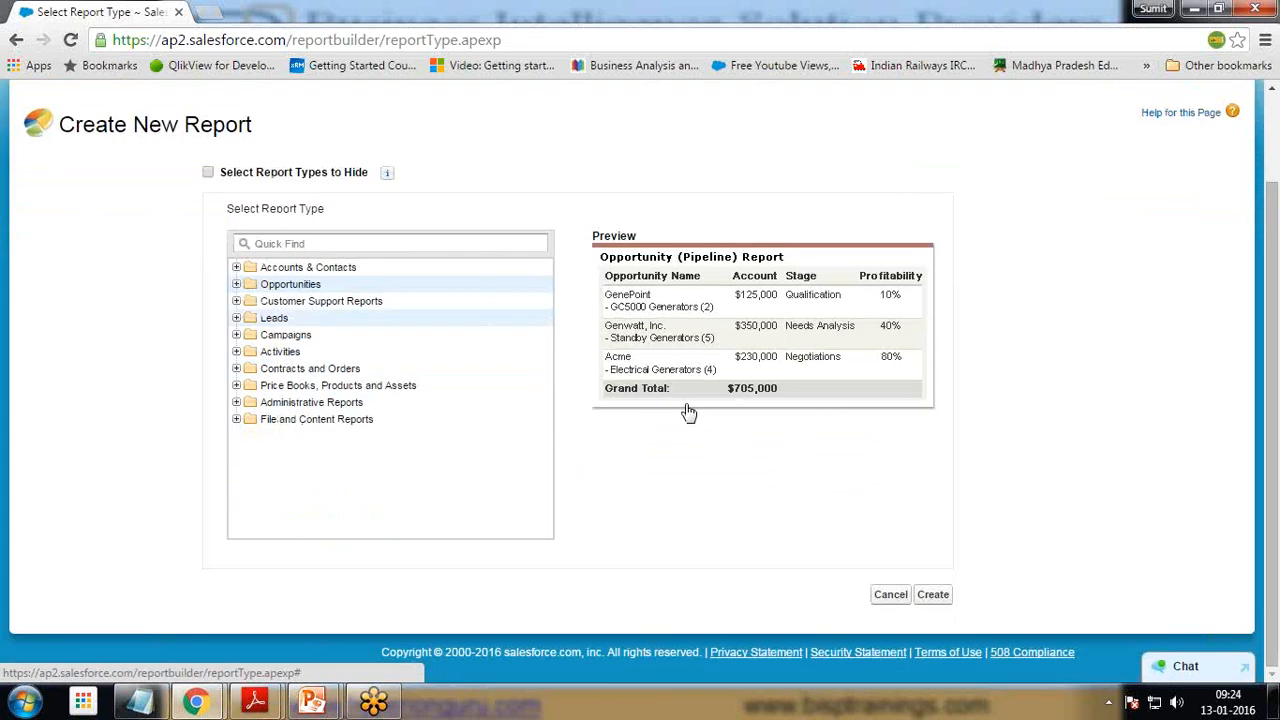
{"action": "left_click", "coordinate": [933, 597]}
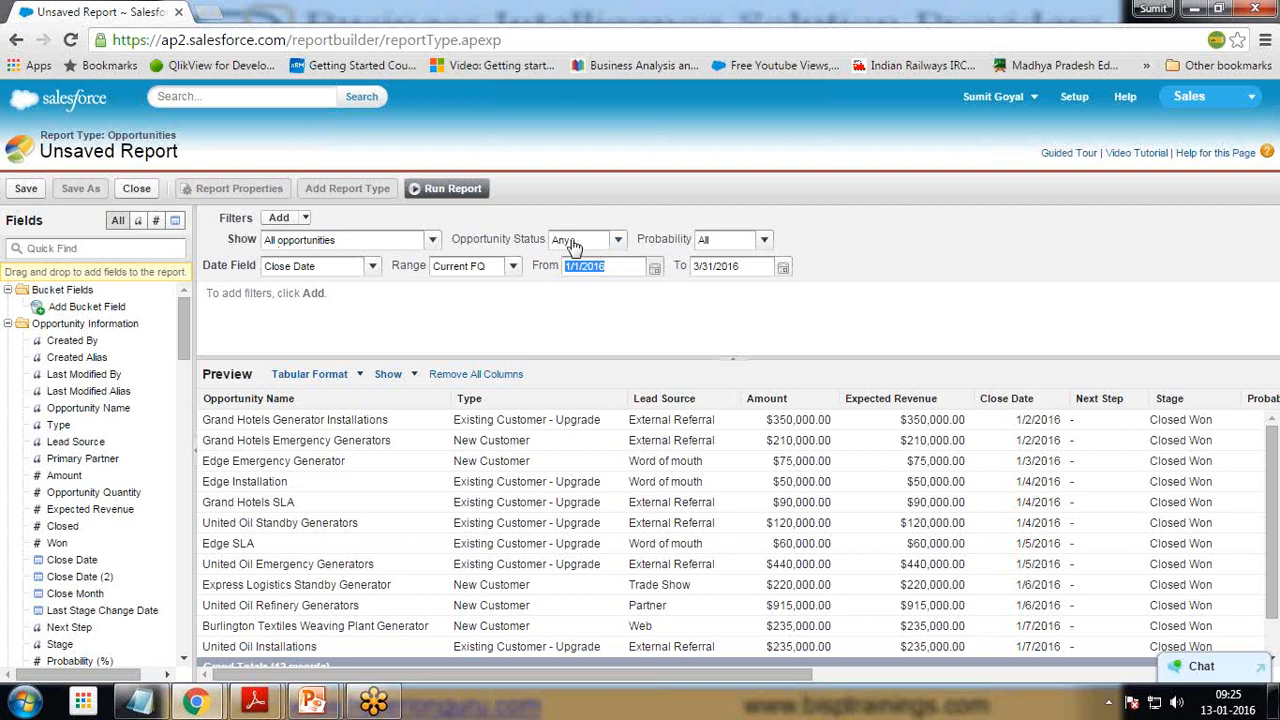
Filter the report by the opportunity status Closed Won
{"action": "left_click", "coordinate": [611, 244]}
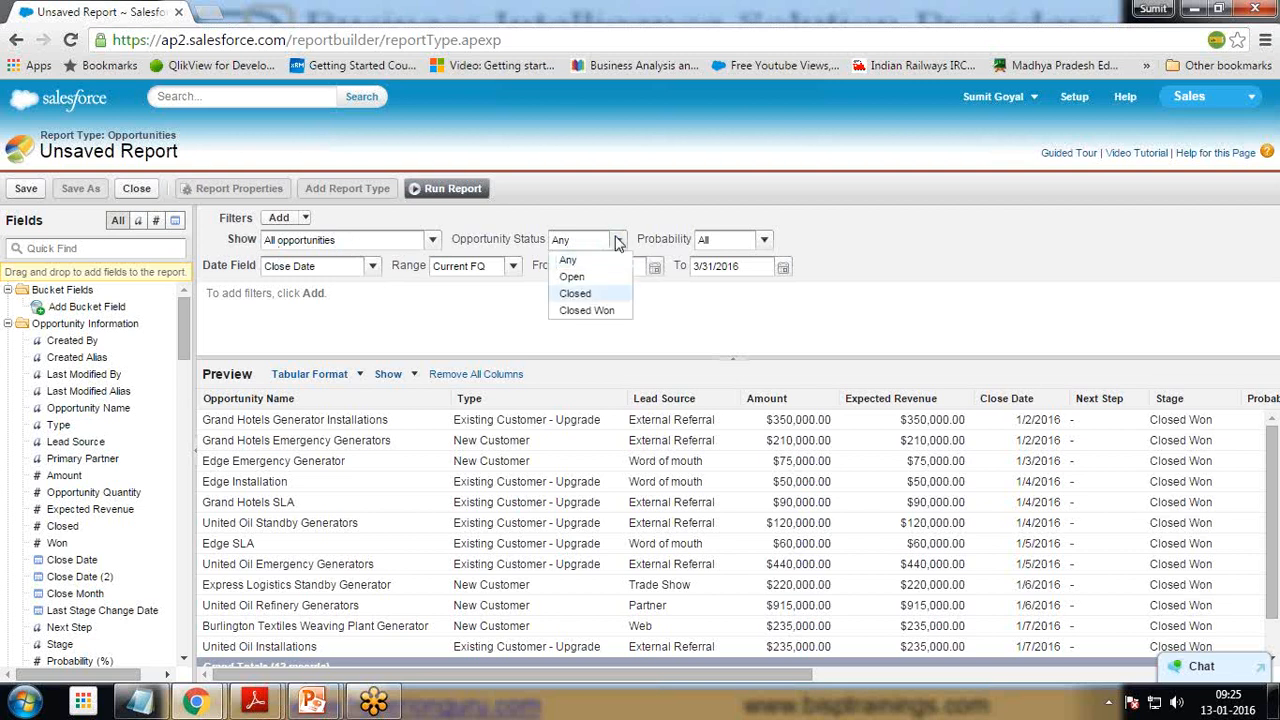
{"action": "left_click", "coordinate": [589, 312]}
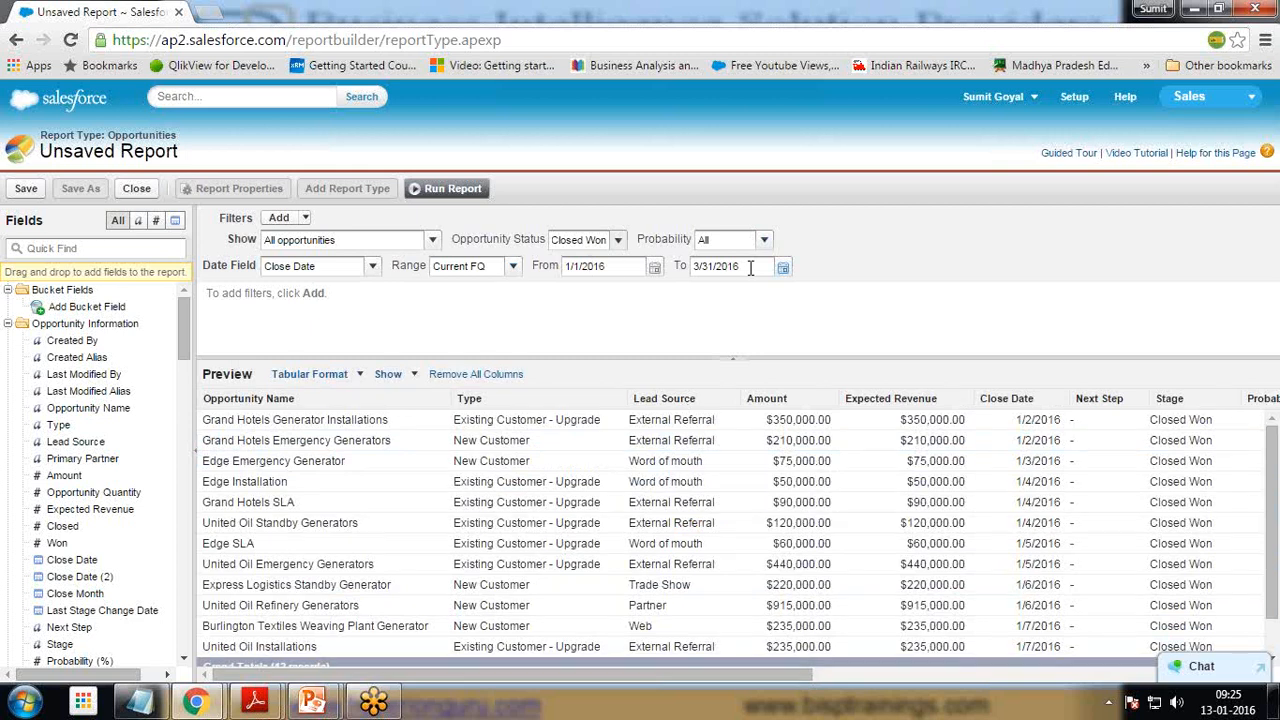
Switch the close date range to Previous FQ and back to Current FQ
{"action": "left_click", "coordinate": [510, 268]}
{"action": "scroll", "coordinate": [604, 400], "scroll_direction": "down", "scroll_amount": 4}
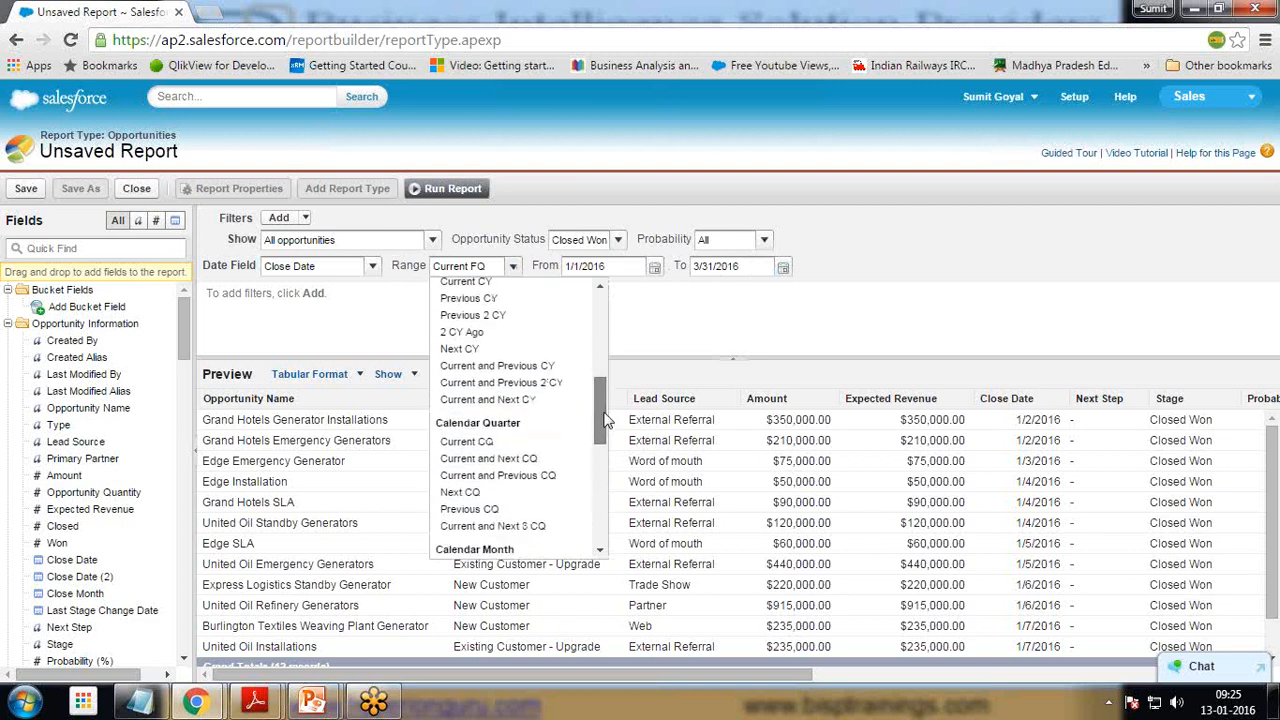
{"action": "scroll", "coordinate": [605, 422], "scroll_direction": "down", "scroll_amount": 5}
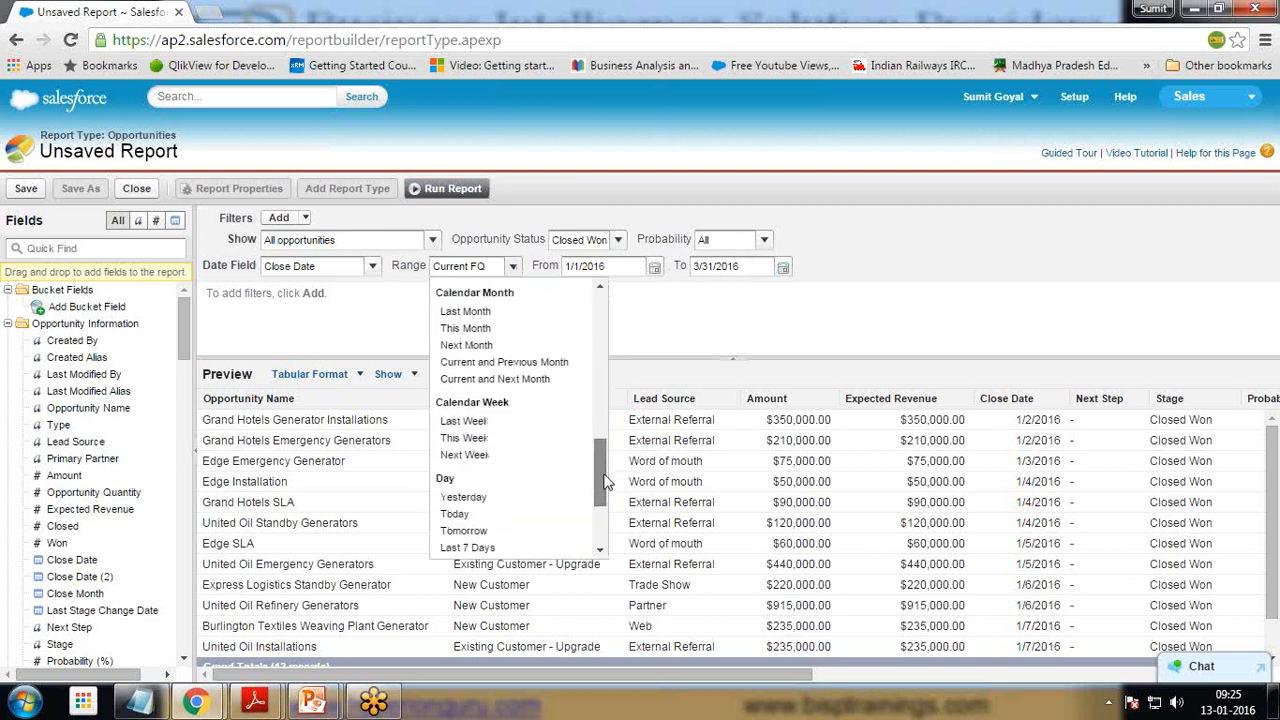
{"action": "scroll", "coordinate": [608, 428], "scroll_direction": "up", "scroll_amount": 4}
{"action": "scroll", "coordinate": [606, 428], "scroll_direction": "up", "scroll_amount": 3}
{"action": "scroll", "coordinate": [608, 435], "scroll_direction": "down", "scroll_amount": 4}
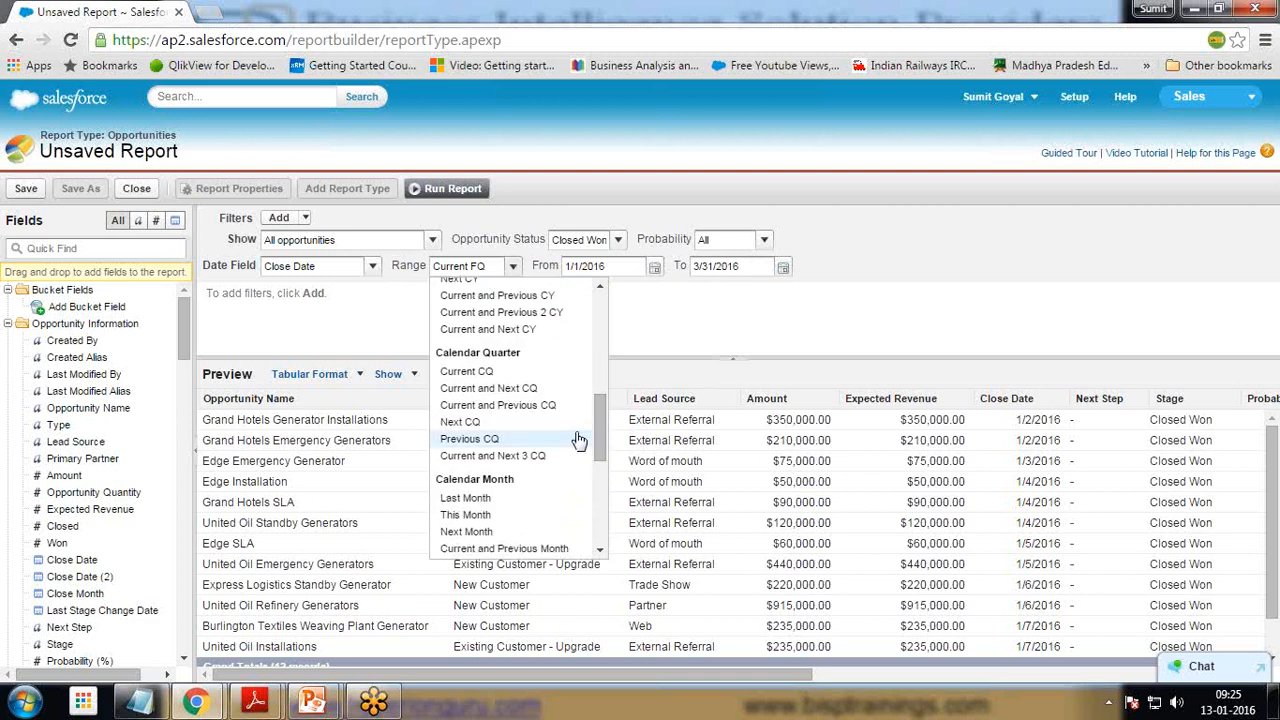
{"action": "left_click_drag", "start_coordinate": [607, 436], "coordinate": [611, 372]}
{"action": "left_click", "coordinate": [496, 381]}
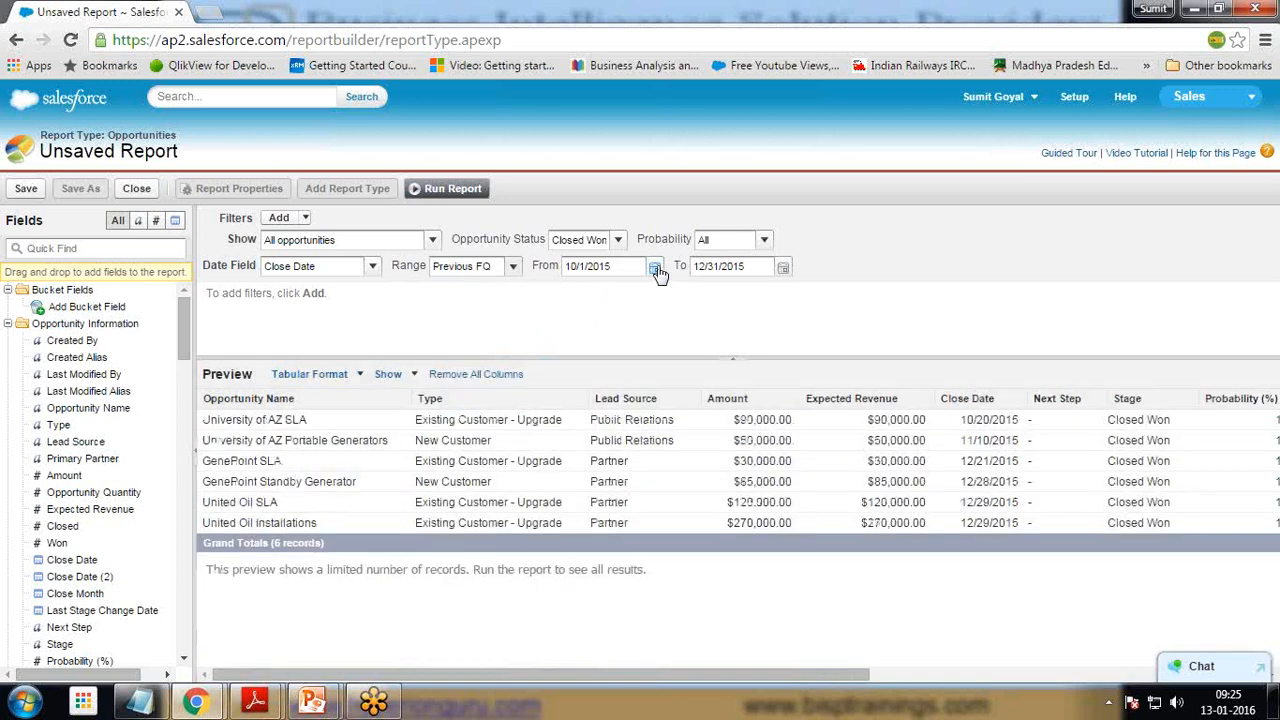
{"action": "left_click", "coordinate": [520, 267]}
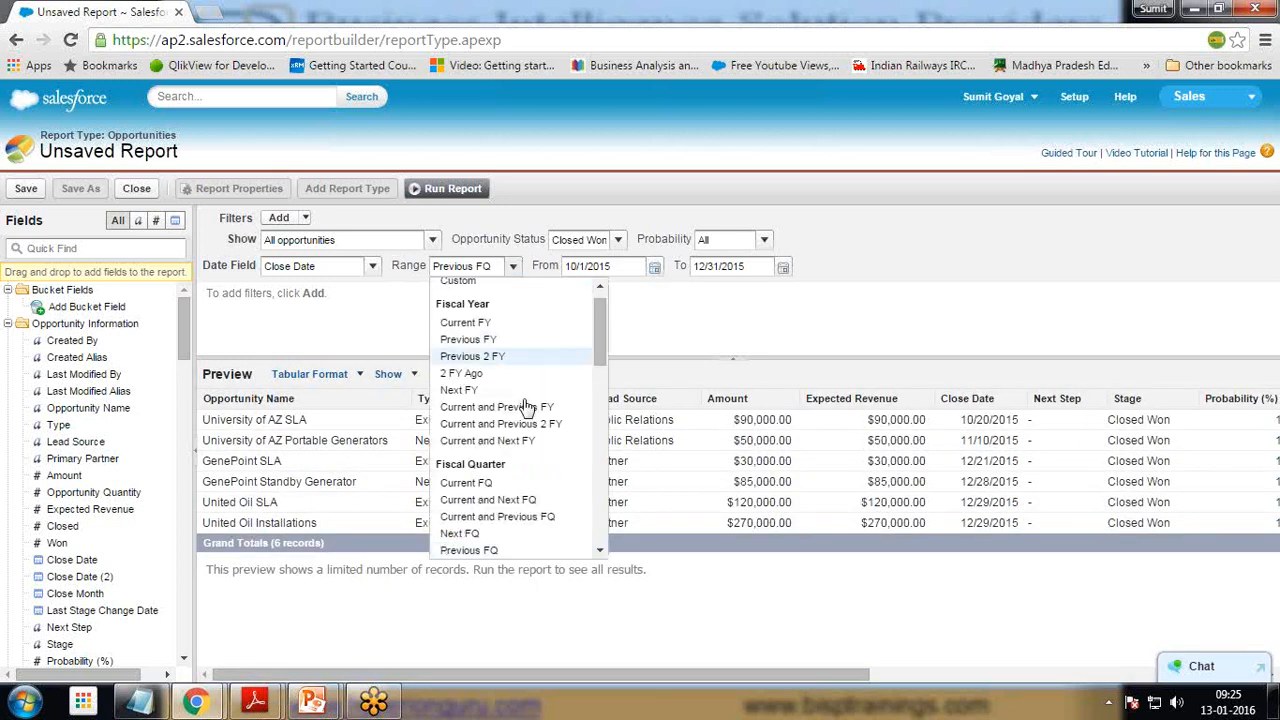
{"action": "left_click", "coordinate": [477, 485]}
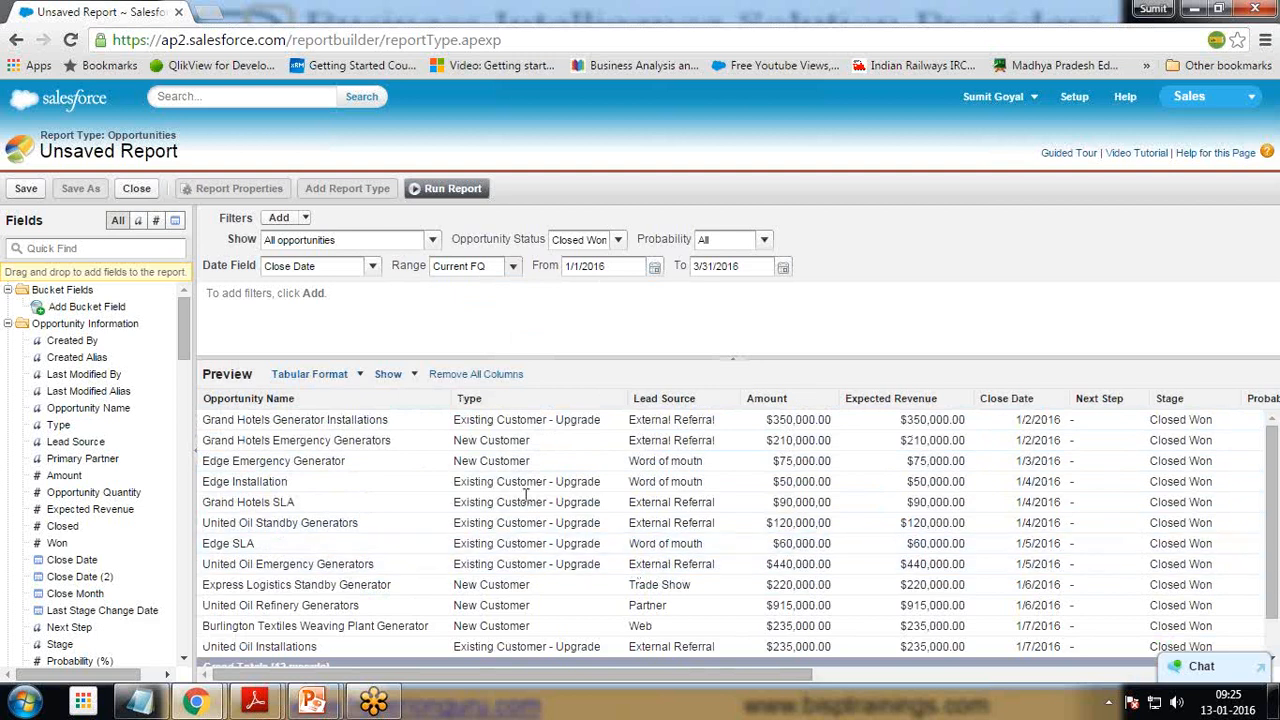
Change the report to Summary format and group the records by Close Month
{"action": "left_click", "coordinate": [360, 376]}
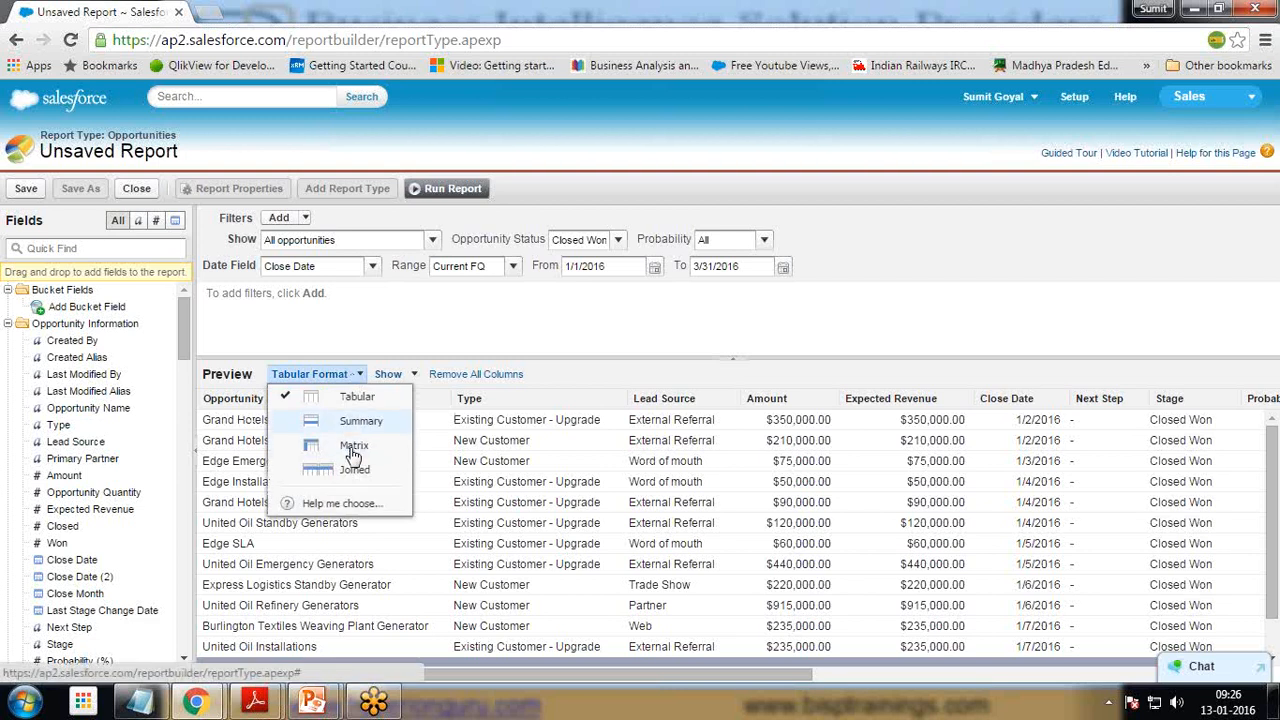
{"action": "left_click", "coordinate": [350, 424]}
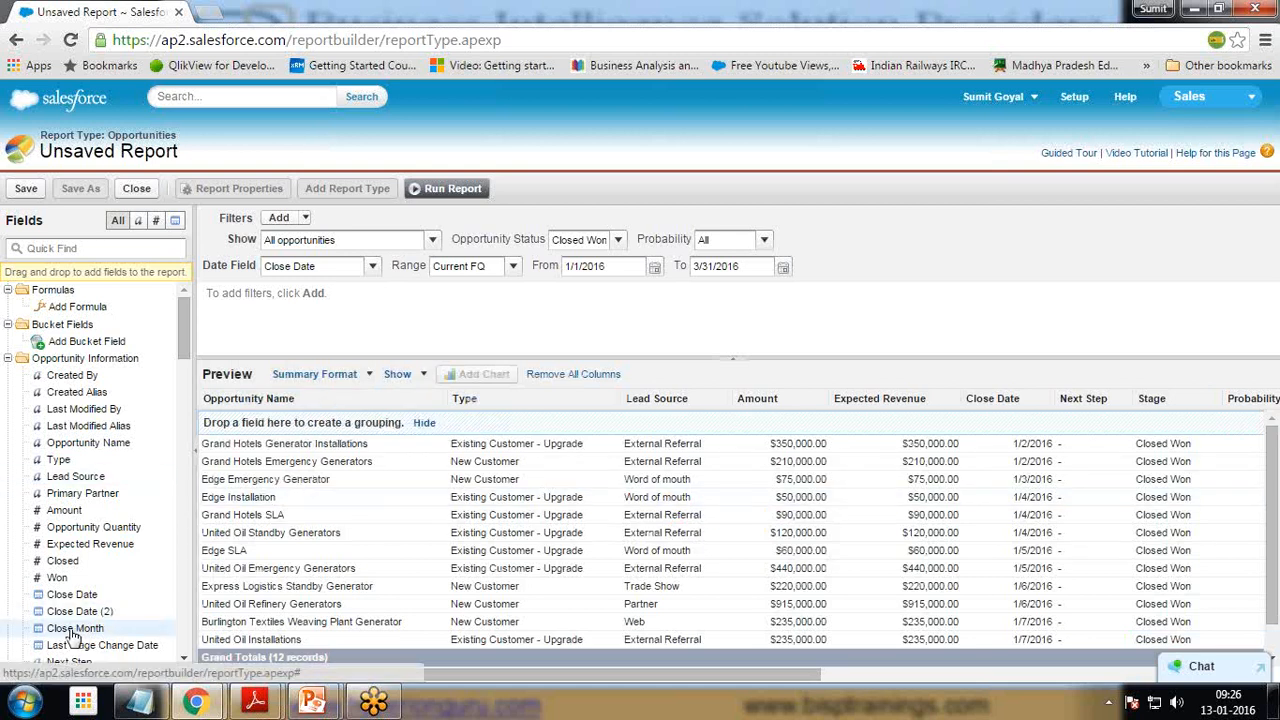
{"action": "left_click_drag", "start_coordinate": [75, 628], "coordinate": [268, 423]}
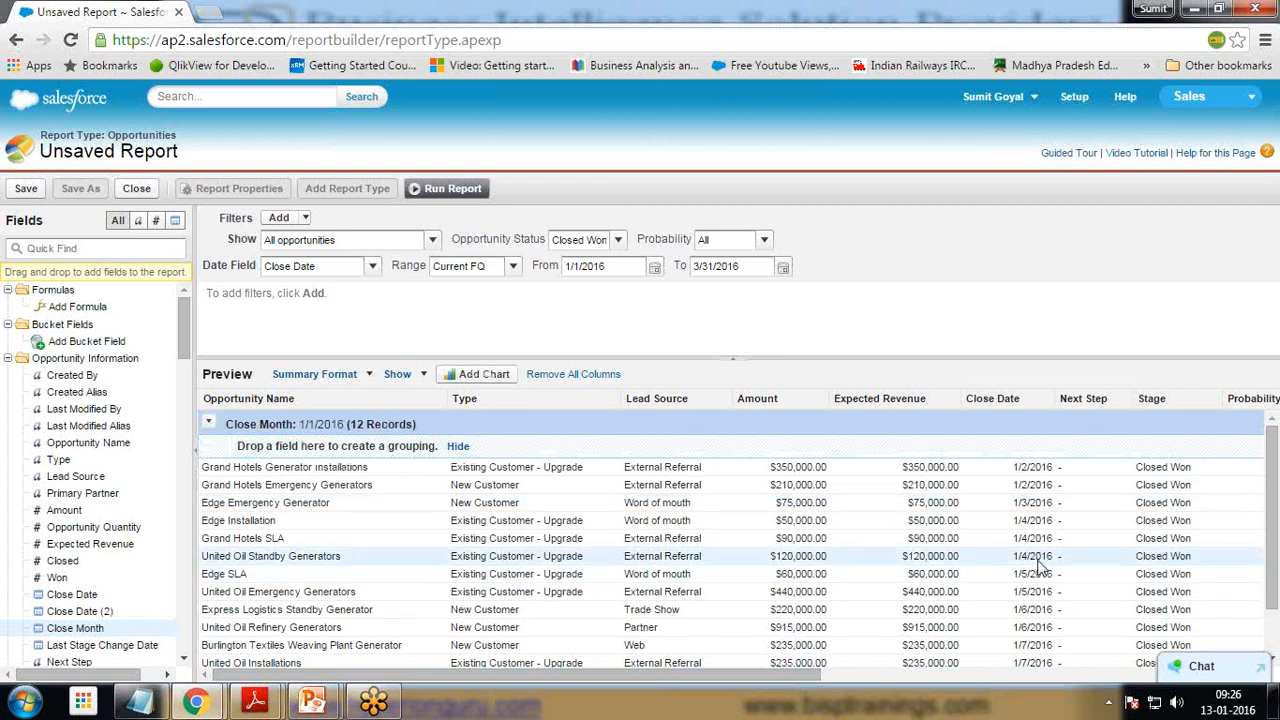
{"action": "scroll", "coordinate": [1040, 568], "scroll_direction": "down", "scroll_amount": 3}
{"action": "scroll", "coordinate": [1040, 568], "scroll_direction": "up", "scroll_amount": 3}
{"action": "scroll", "coordinate": [1040, 568], "scroll_direction": "down", "scroll_amount": 3}
{"action": "scroll", "coordinate": [1040, 568], "scroll_direction": "up", "scroll_amount": 3}
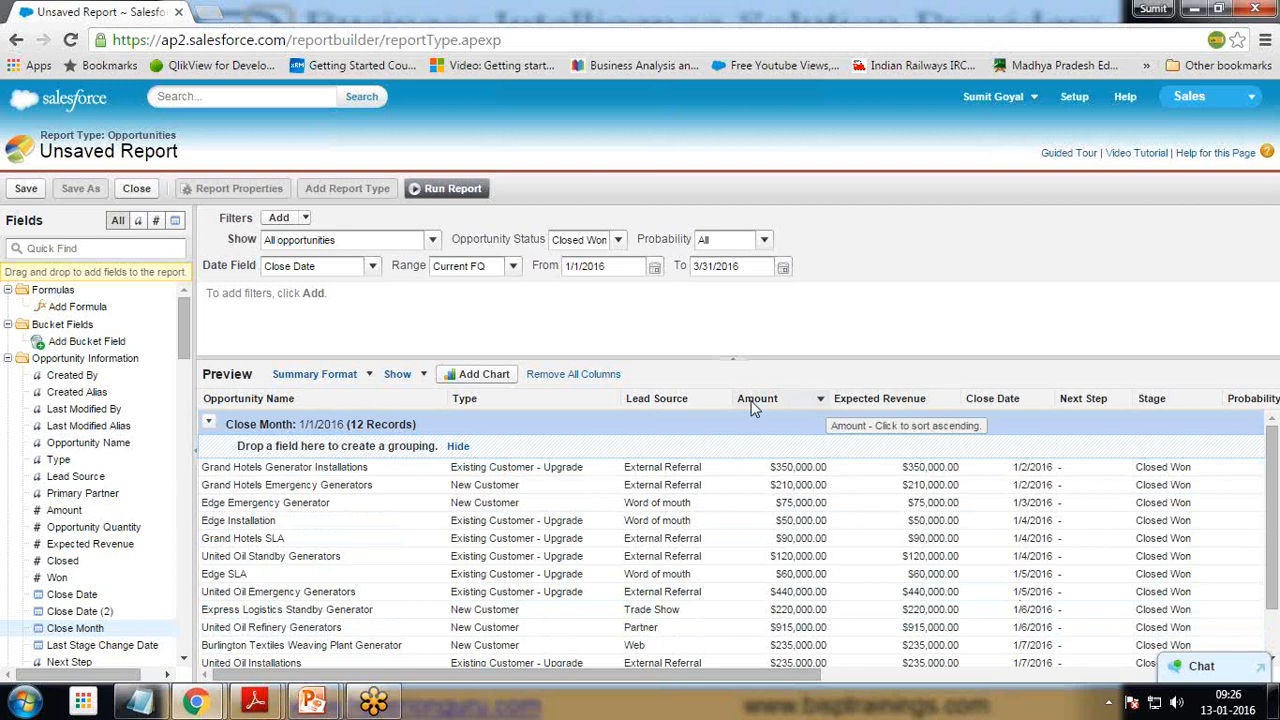
Summarize the Amount column by its sum
{"action": "left_click", "coordinate": [820, 400]}
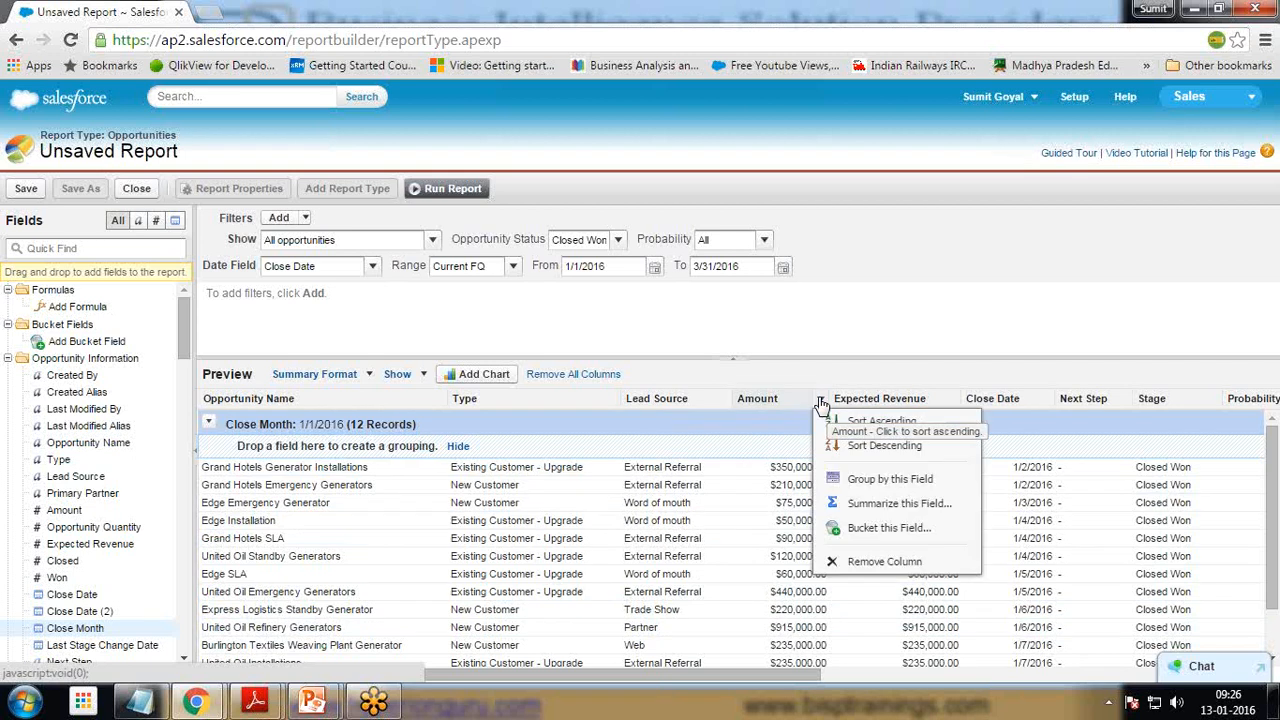
{"action": "left_click", "coordinate": [872, 511]}
{"action": "left_click", "coordinate": [613, 374]}
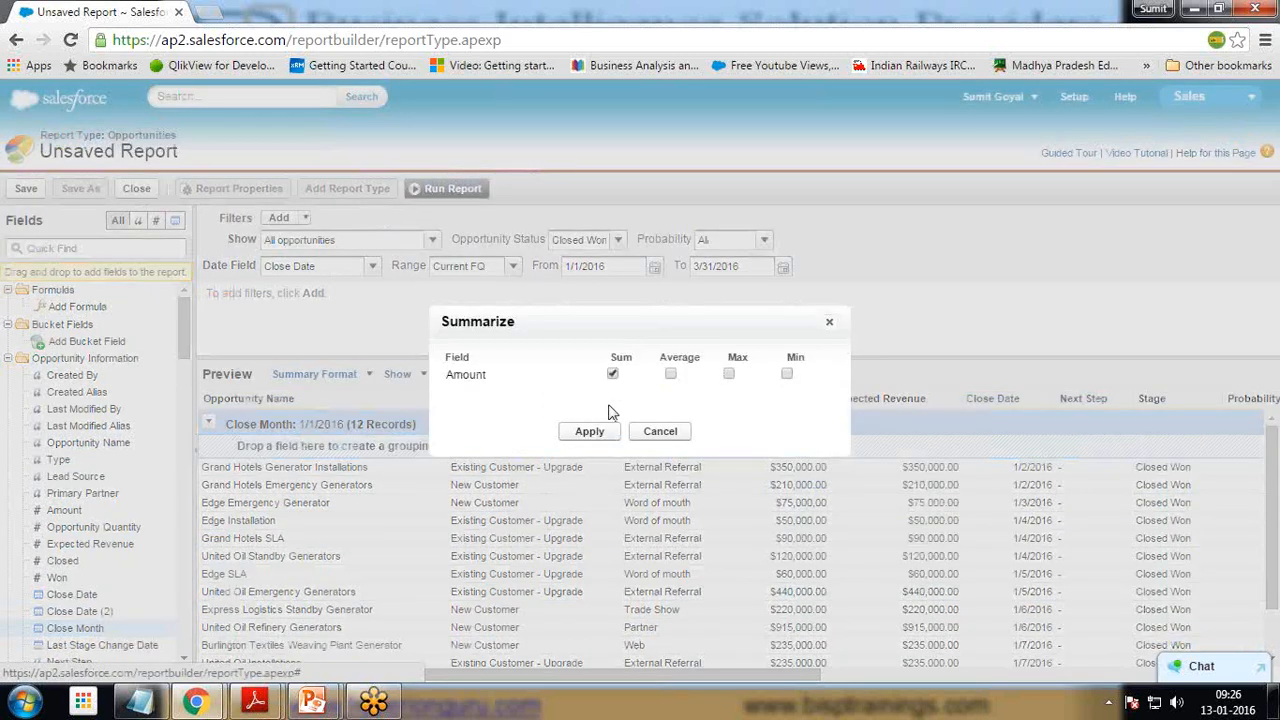
{"action": "left_click", "coordinate": [590, 432]}
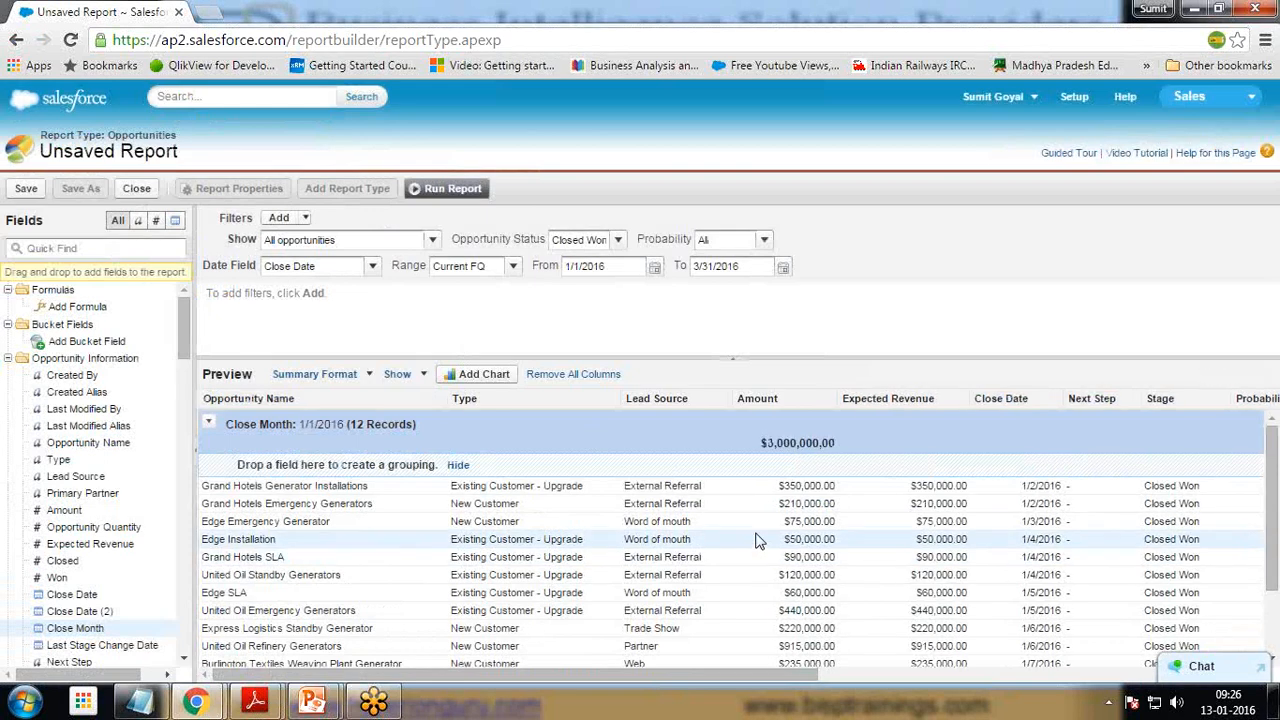
{"action": "scroll", "coordinate": [760, 534], "scroll_direction": "down", "scroll_amount": 3}
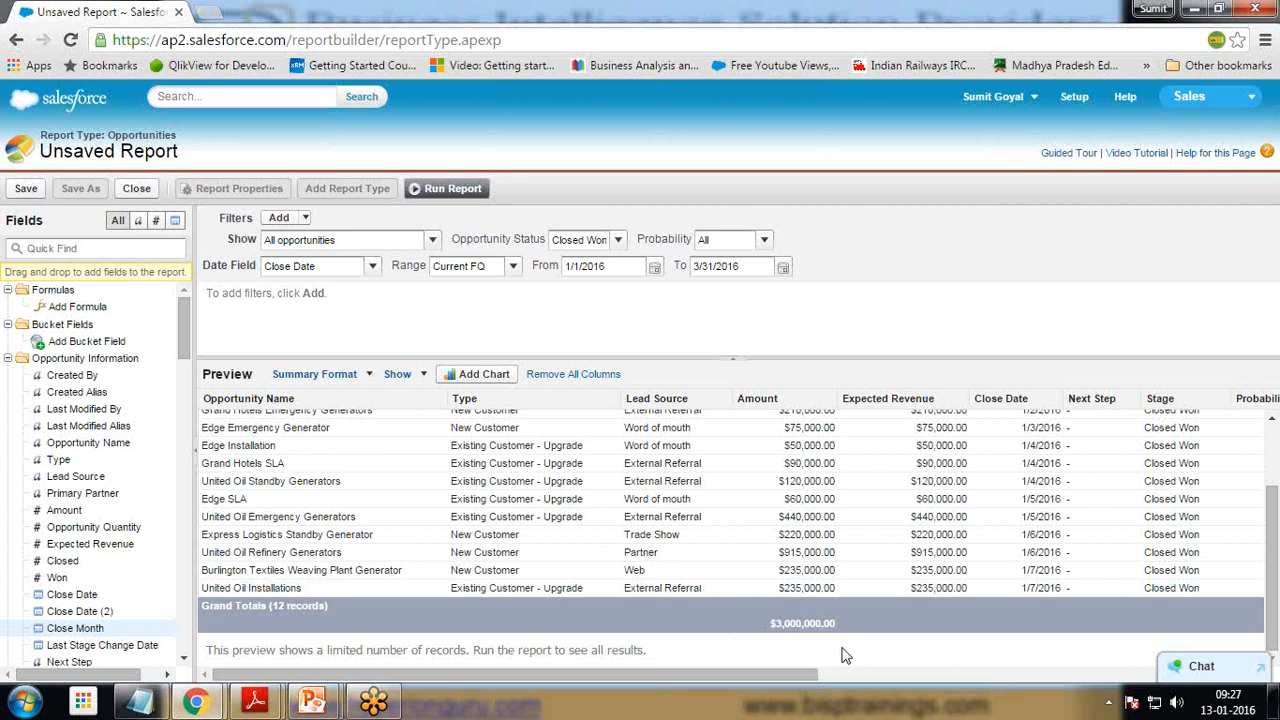
Save the report as Closed Sales This Quarter with unique name Closed_Sales_This_Quarter2 in My Personal Custom Reports, and run it
{"action": "left_click", "coordinate": [24, 190]}
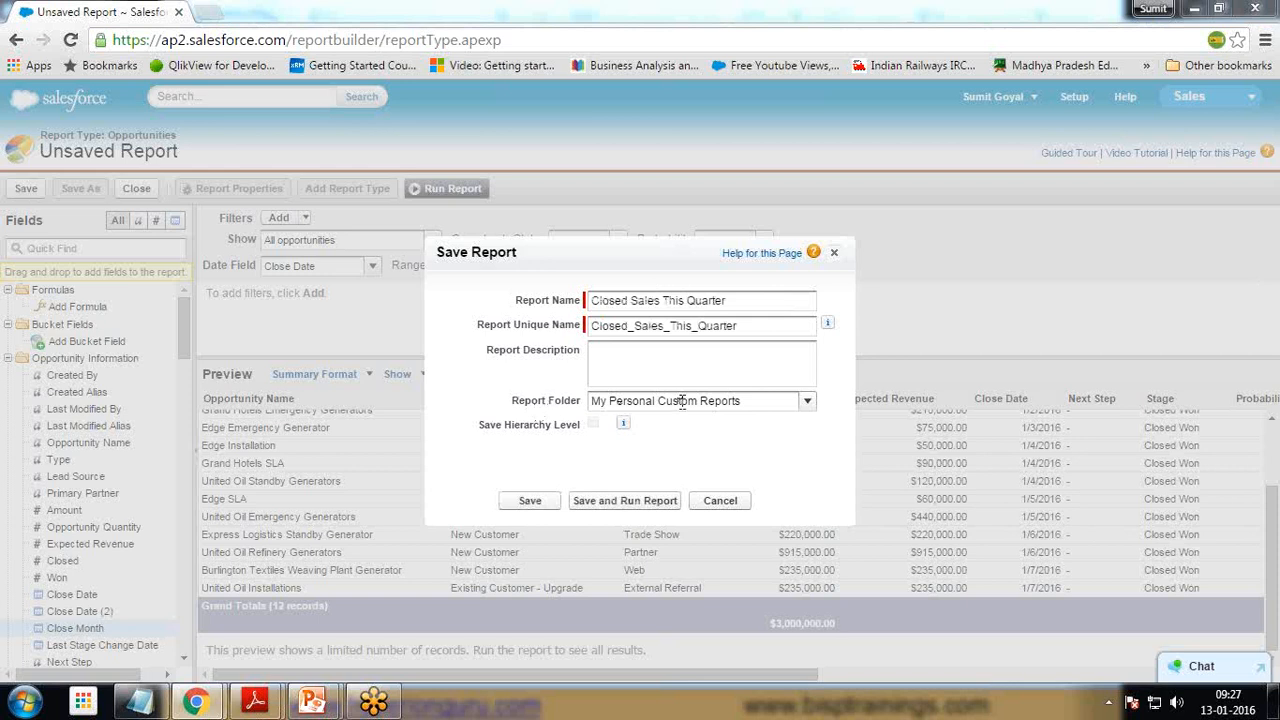
{"action": "left_click", "coordinate": [611, 502]}
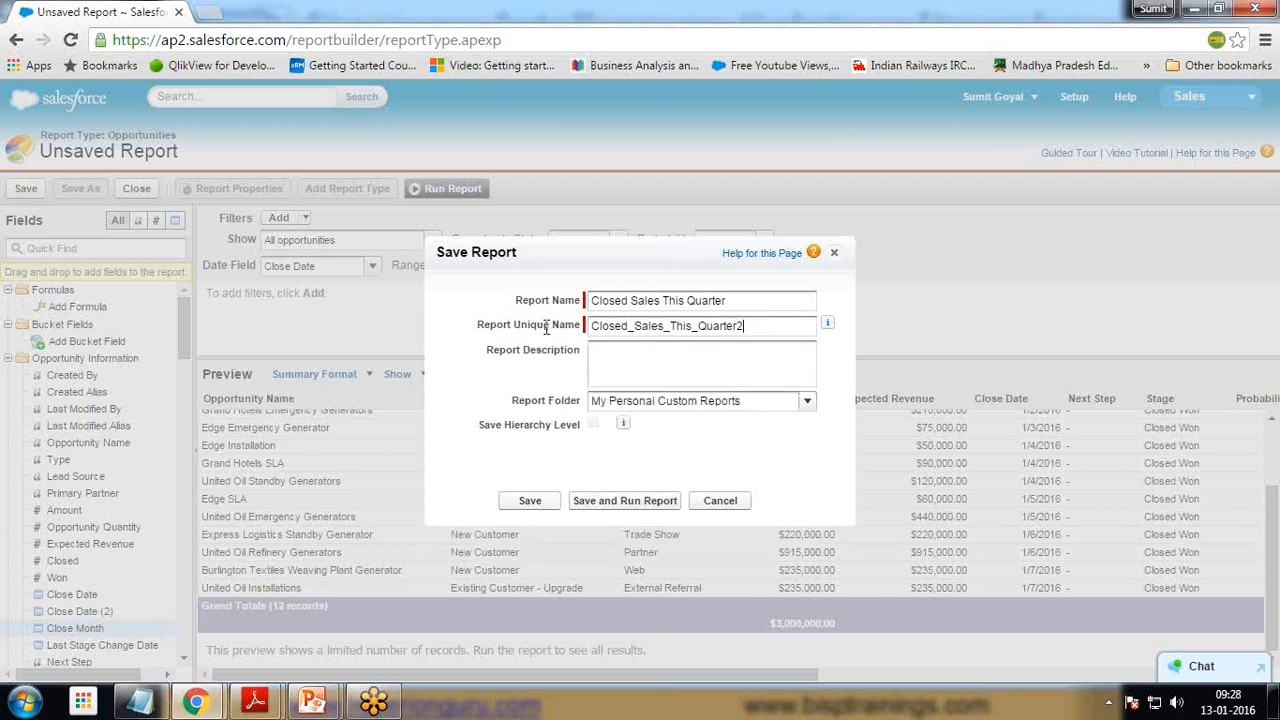
{"action": "left_click", "coordinate": [622, 503]}
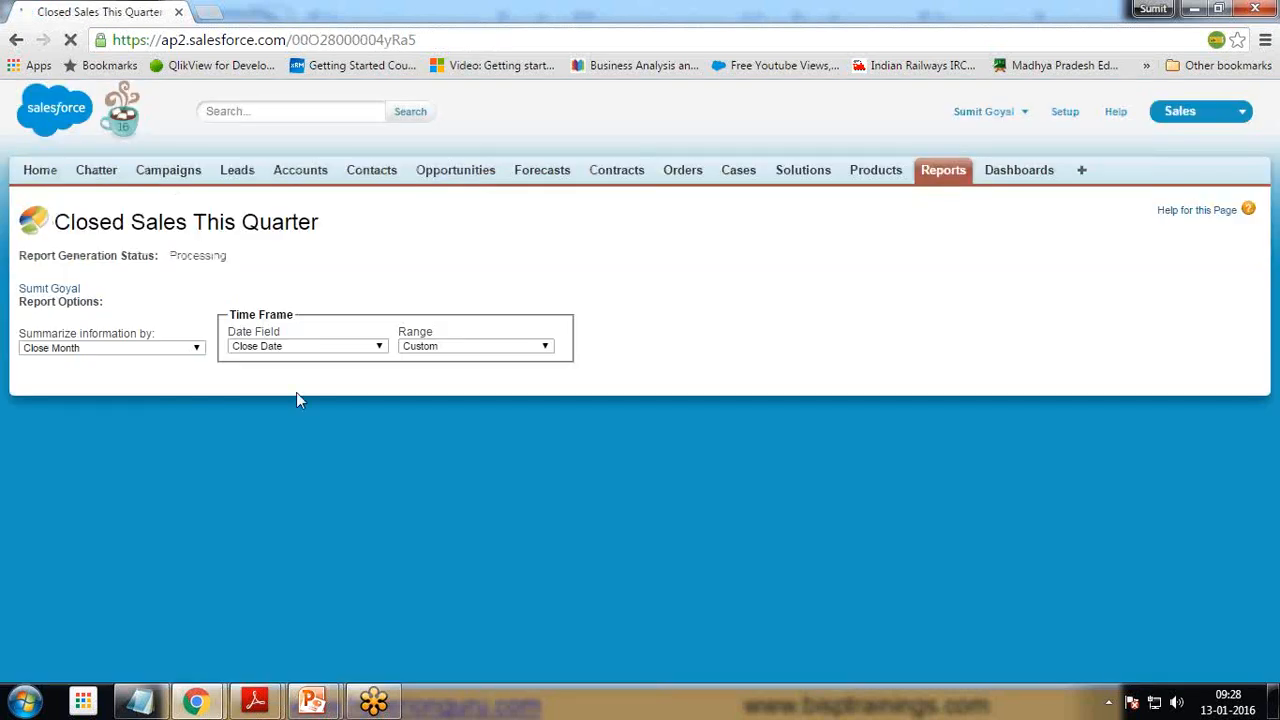
{"action": "scroll", "coordinate": [598, 598], "scroll_direction": "down", "scroll_amount": 4}
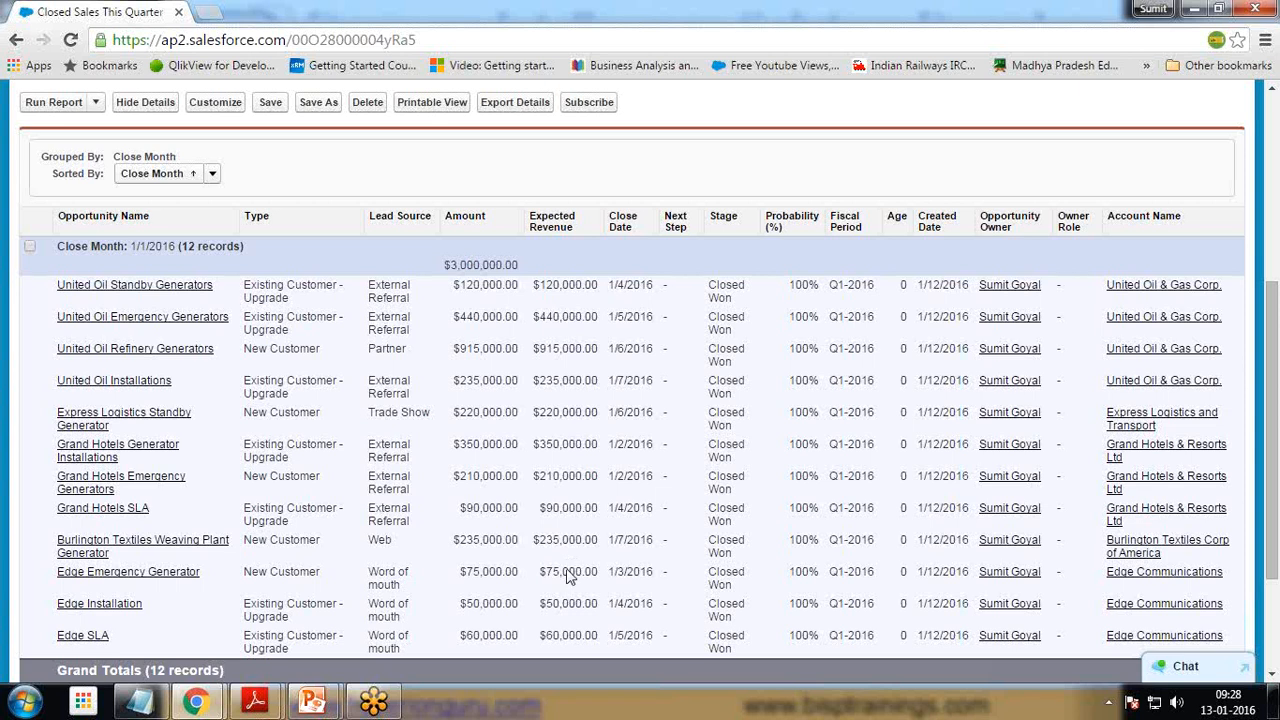
{"action": "scroll", "coordinate": [365, 505], "scroll_direction": "up", "scroll_amount": 4}
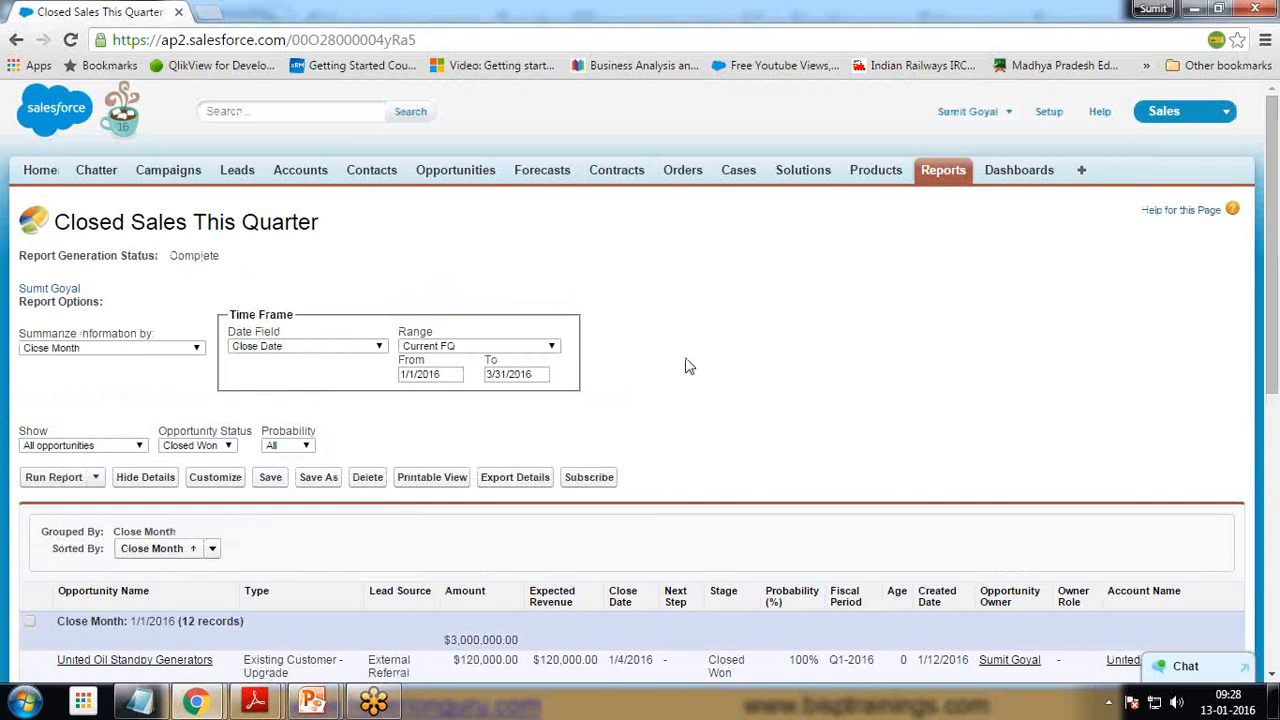
Create a new dashboard and save it as Closed Sale Current Quarter in My Personal Dashboards
{"action": "left_click", "coordinate": [1015, 172]}
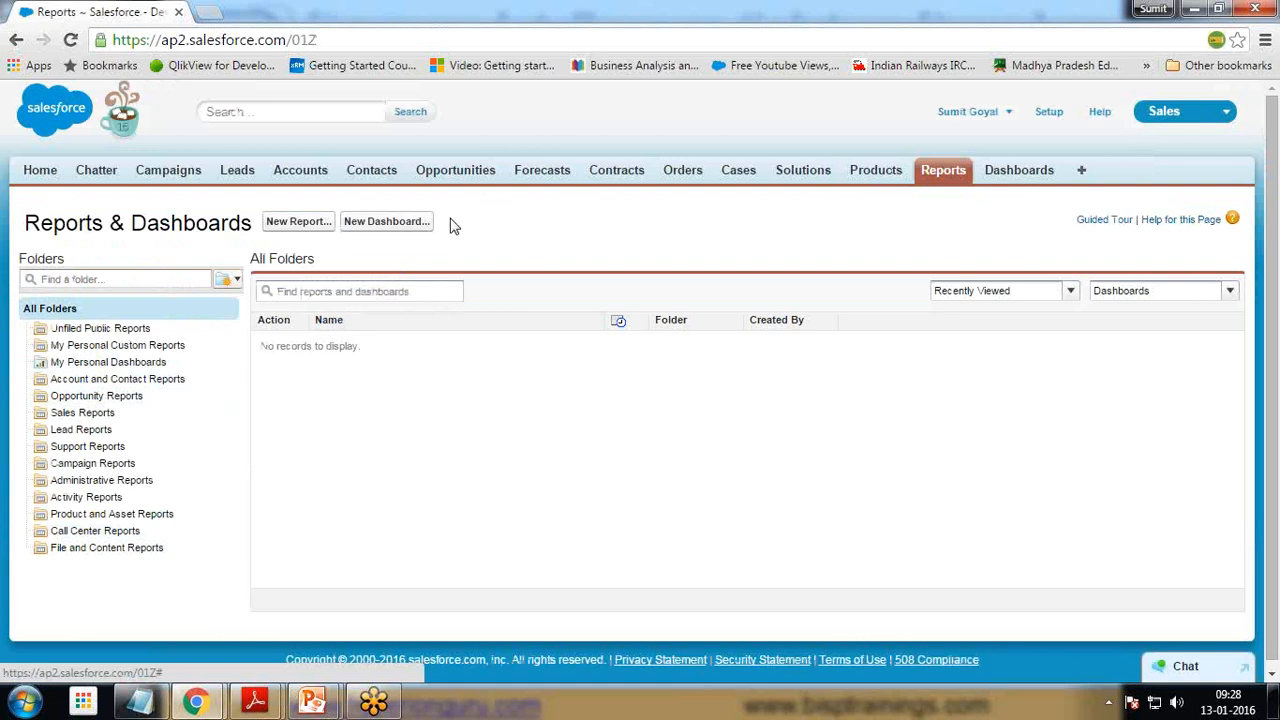
{"action": "left_click", "coordinate": [366, 228]}
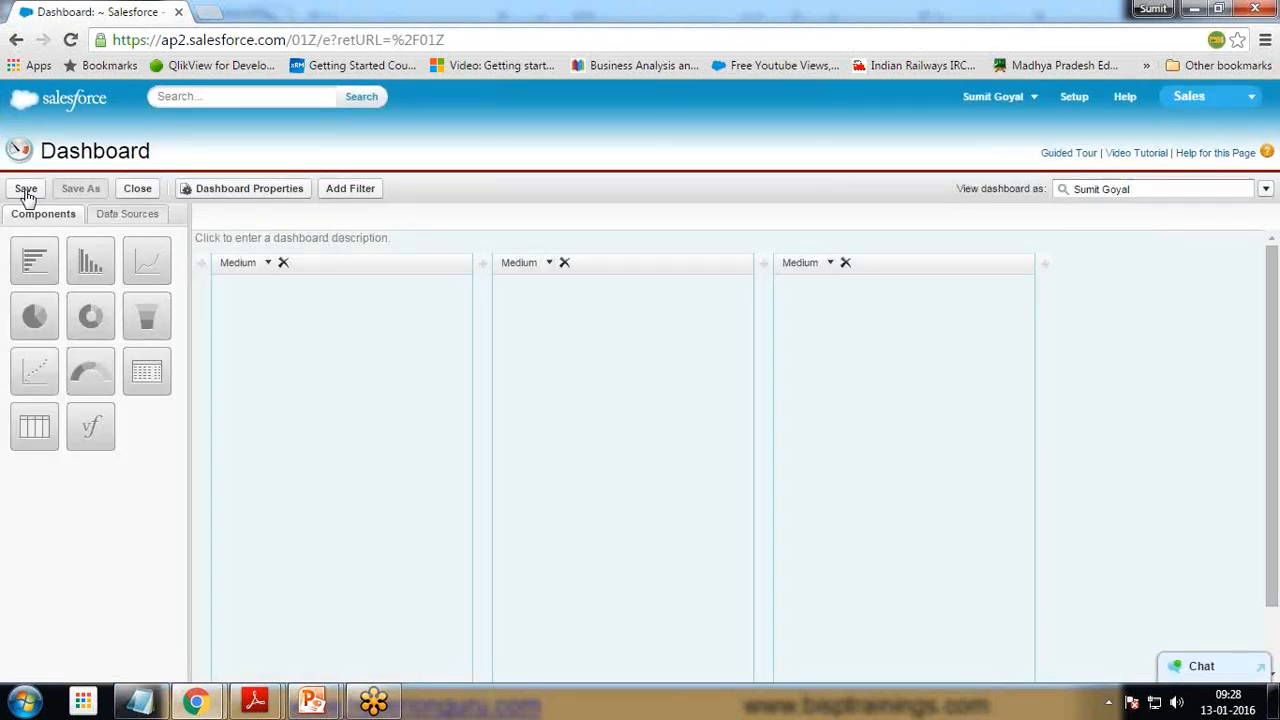
{"action": "left_click", "coordinate": [26, 190]}
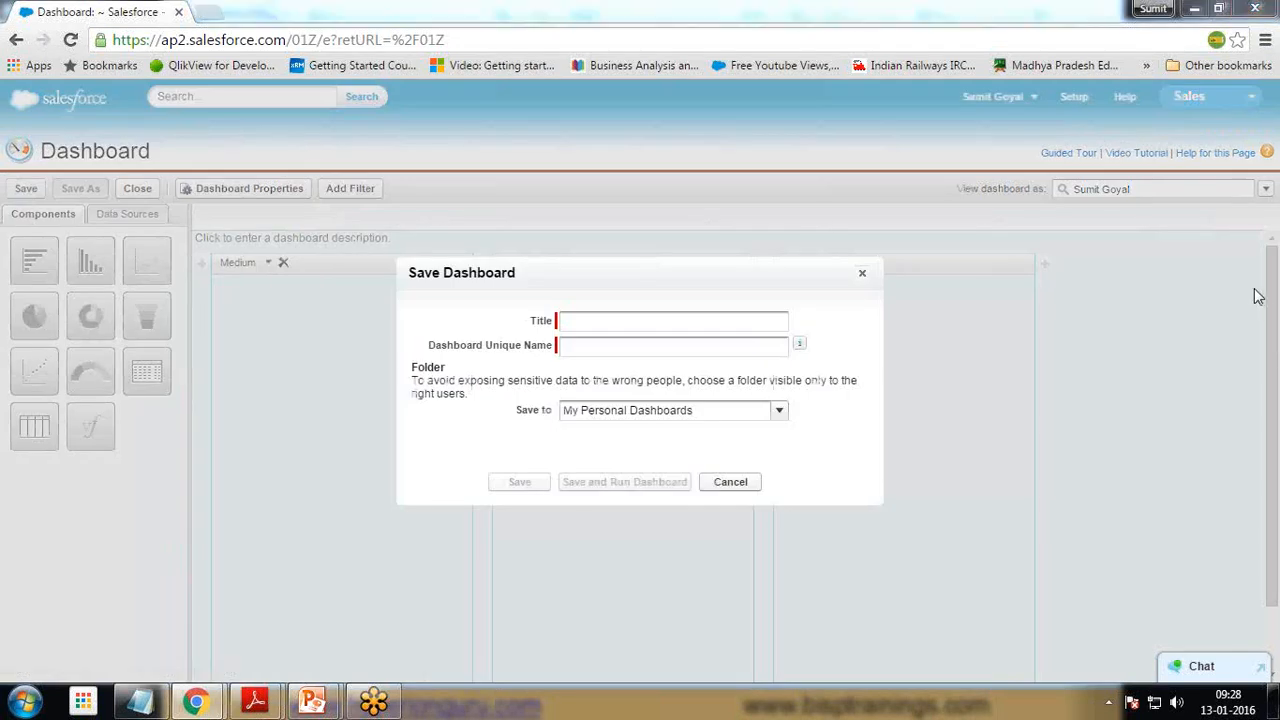
{"action": "left_click", "coordinate": [614, 324]}
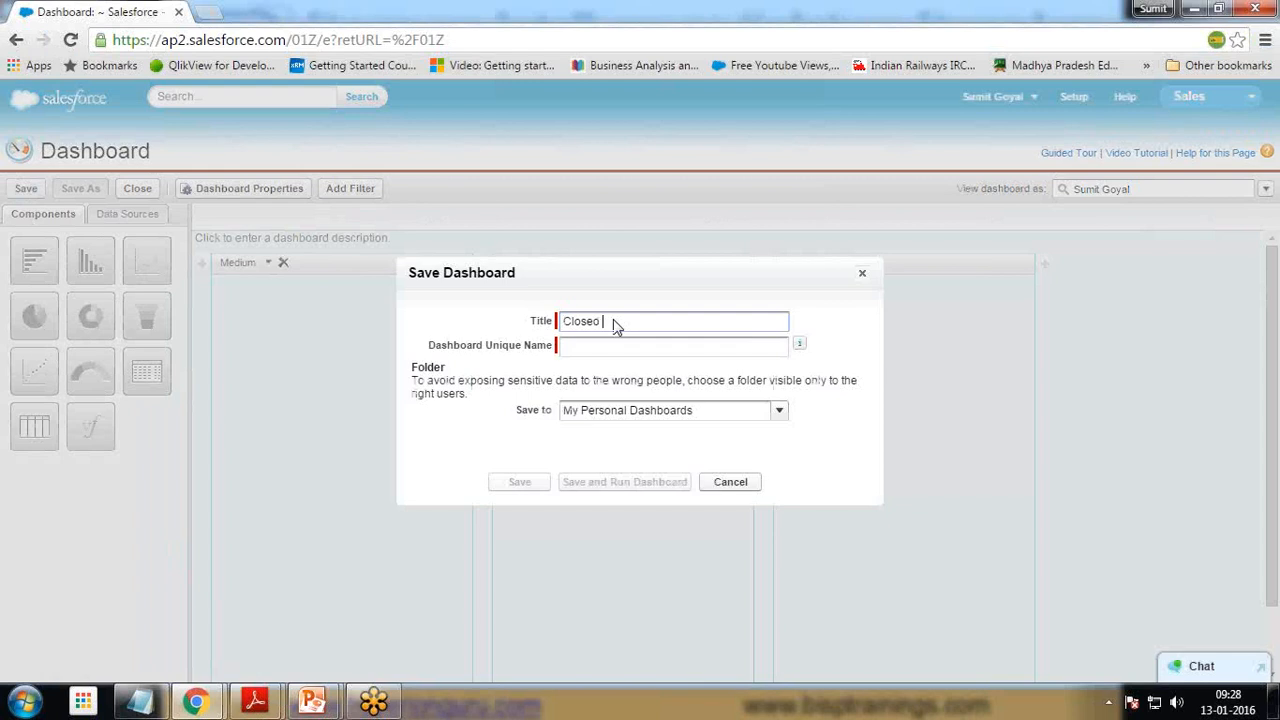
{"action": "type", "text": "Closed Sale "}
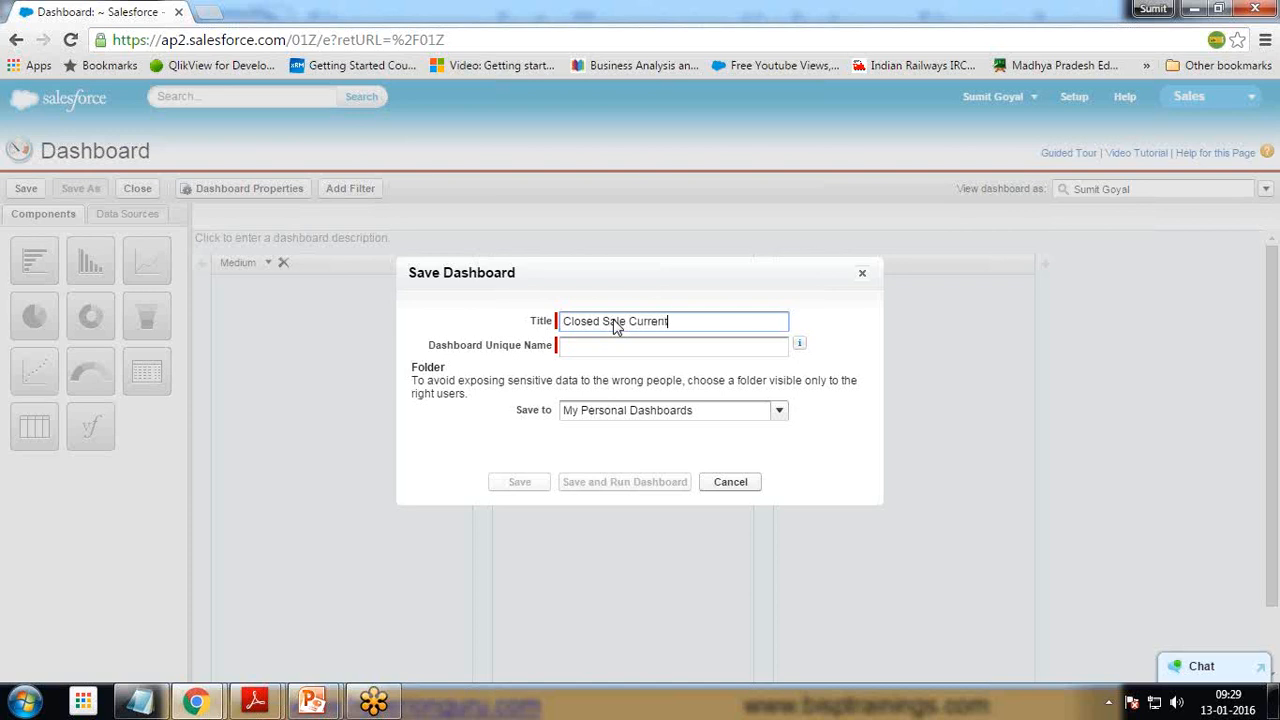
{"action": "type", "text": "Current Quarter"}
{"action": "key", "text": "Tab"}
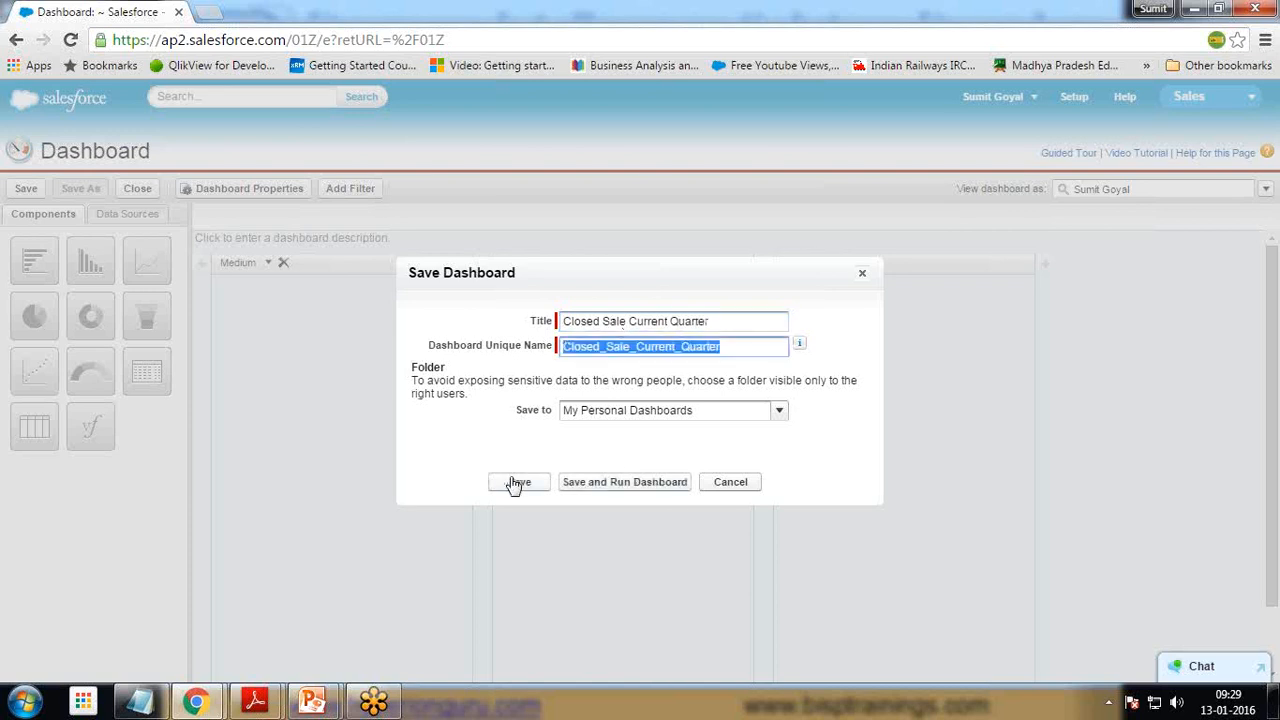
{"action": "left_click", "coordinate": [516, 484]}
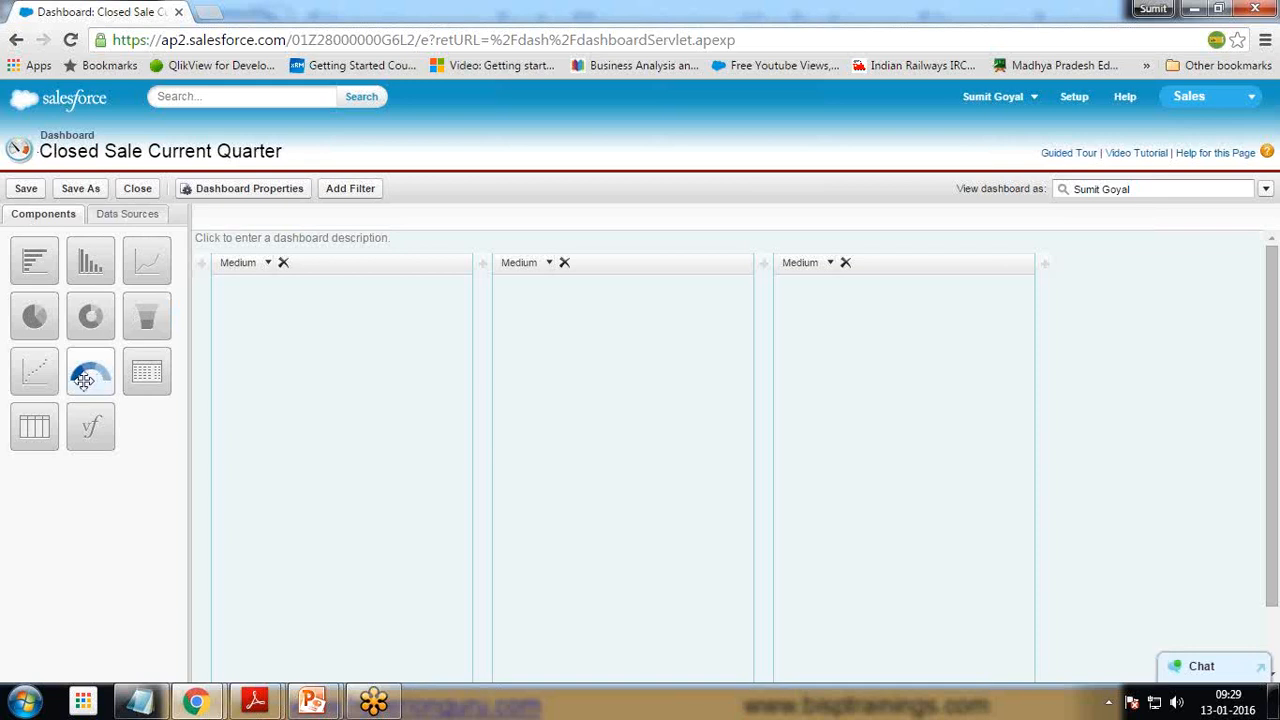
Add a gauge component to the dashboard's first column
{"action": "left_click_drag", "start_coordinate": [84, 381], "coordinate": [320, 380]}
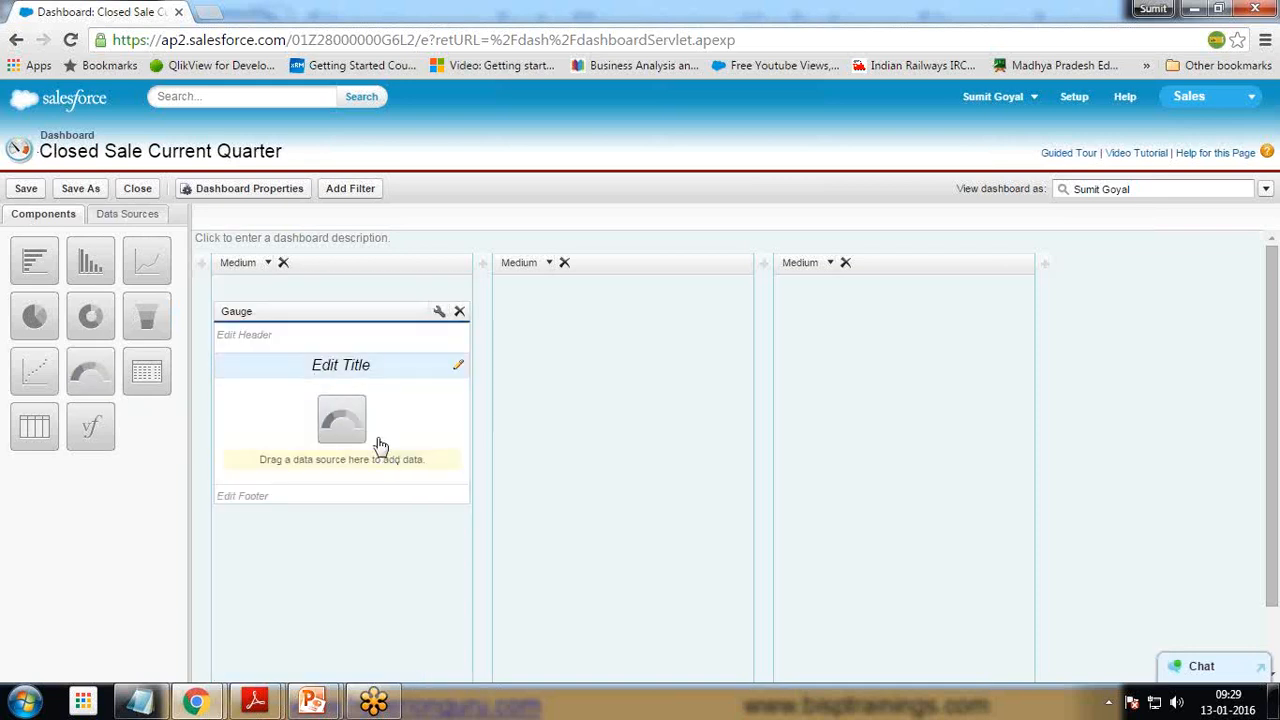
Use the Closed Sales This Quarter report from My Personal Custom Reports as the gauge's data source
{"action": "left_click", "coordinate": [122, 216]}
{"action": "left_click", "coordinate": [8, 293]}
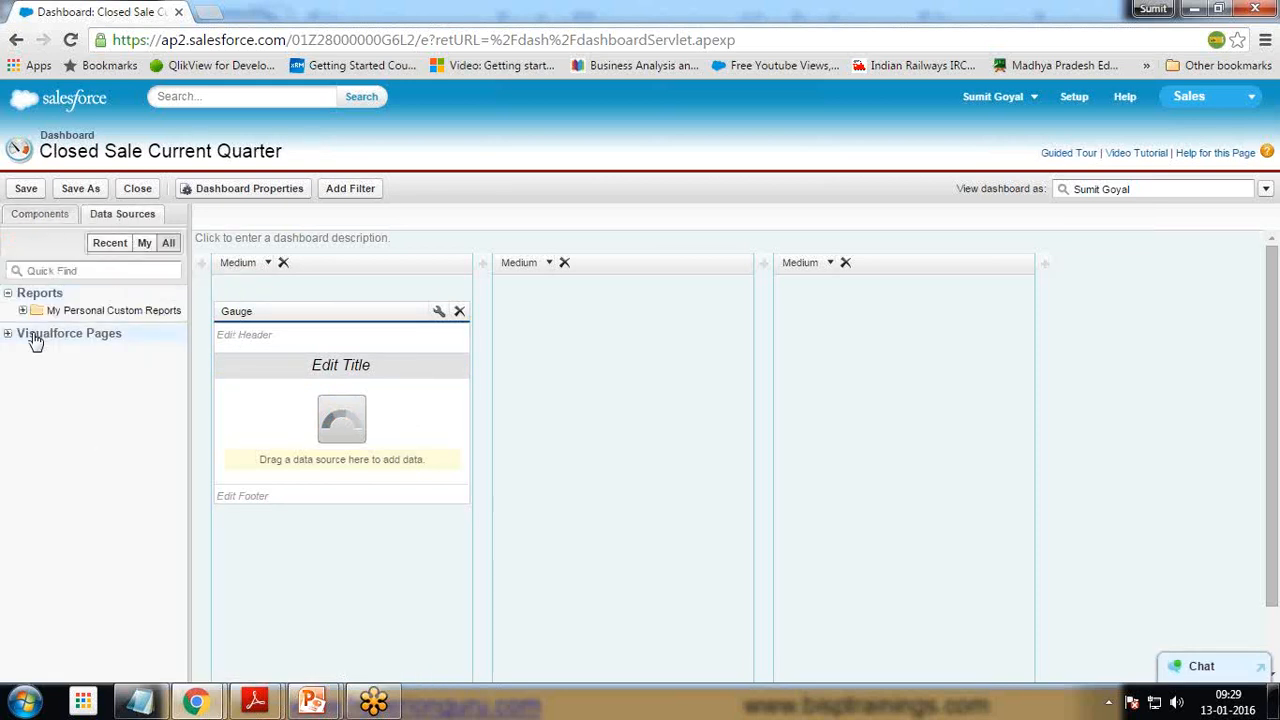
{"action": "left_click", "coordinate": [22, 311]}
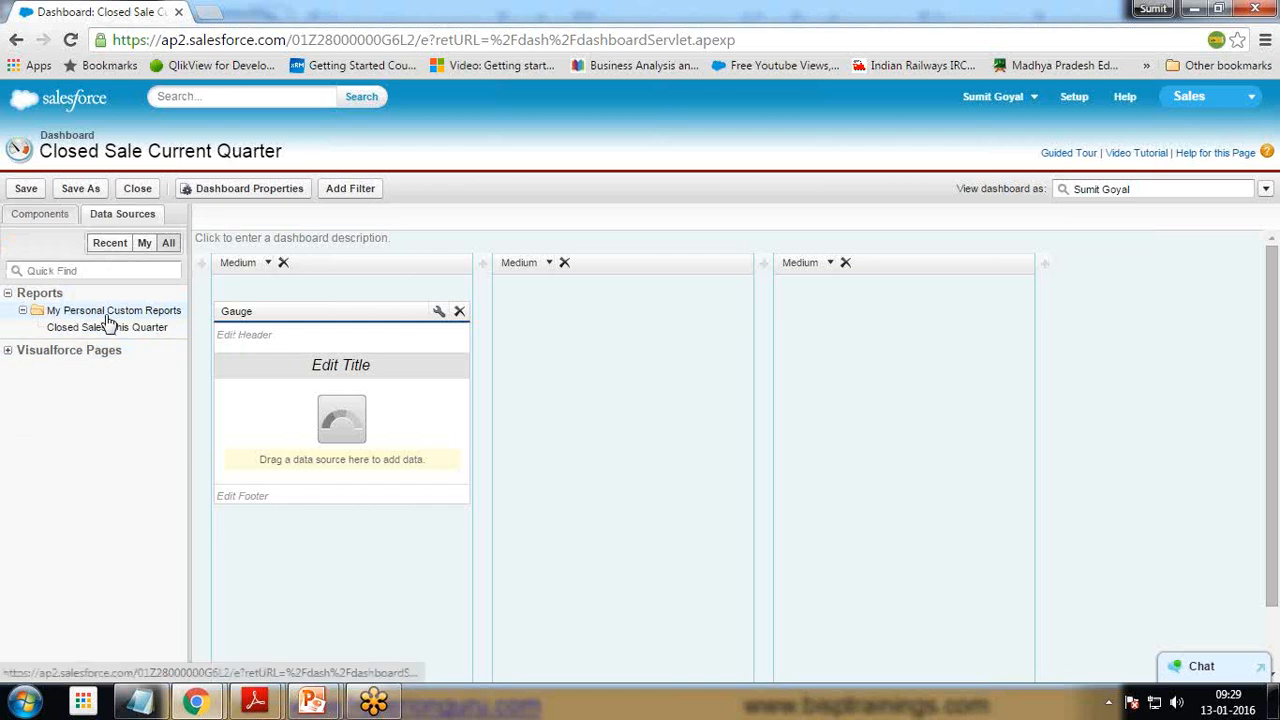
{"action": "left_click_drag", "start_coordinate": [120, 327], "coordinate": [280, 430]}
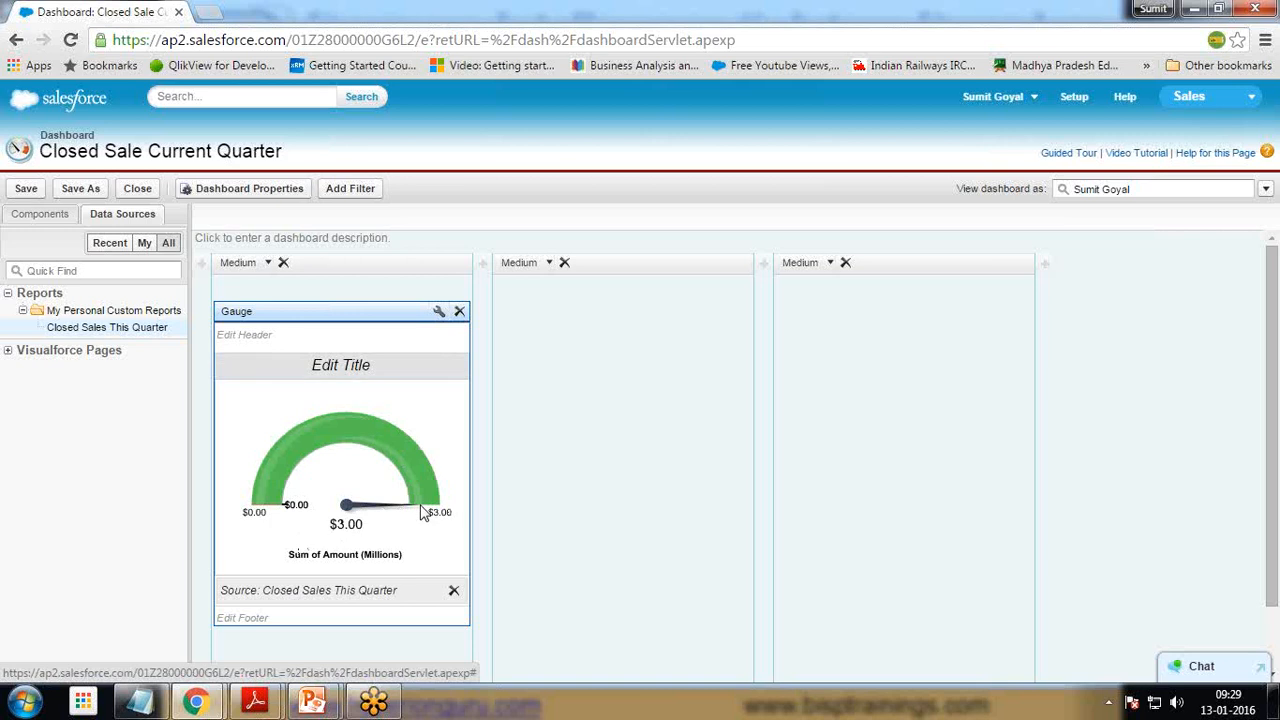
In the gauge's formatting, set Breakpoint 1 to 200000, Breakpoint 2 to 400000 and Maximum to 6000000
{"action": "left_click", "coordinate": [440, 314]}
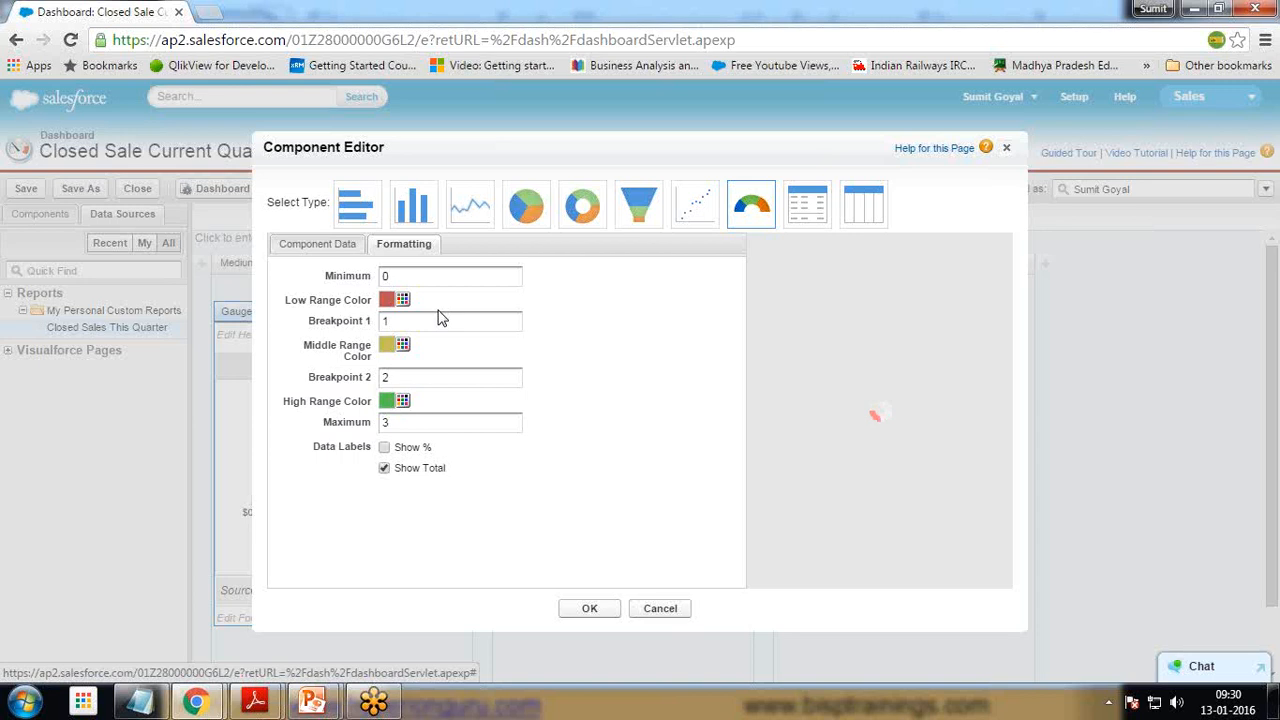
{"action": "left_click", "coordinate": [389, 320]}
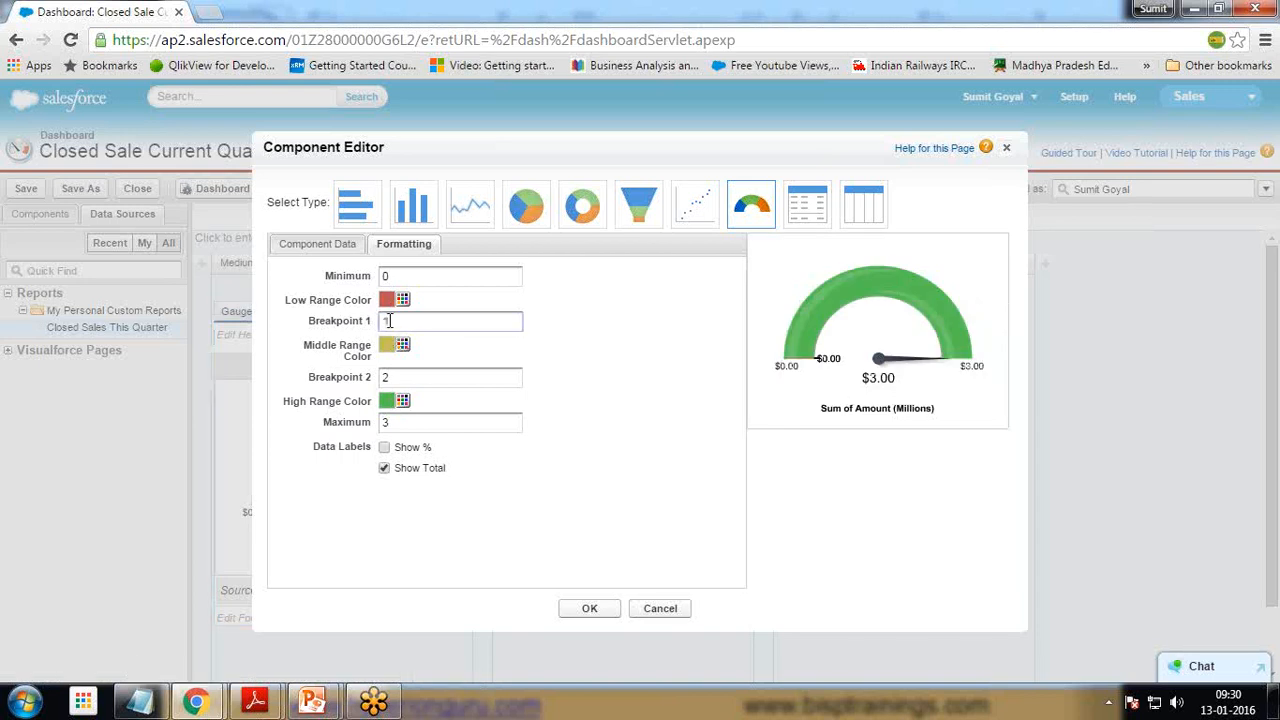
{"action": "type", "text": "200000"}
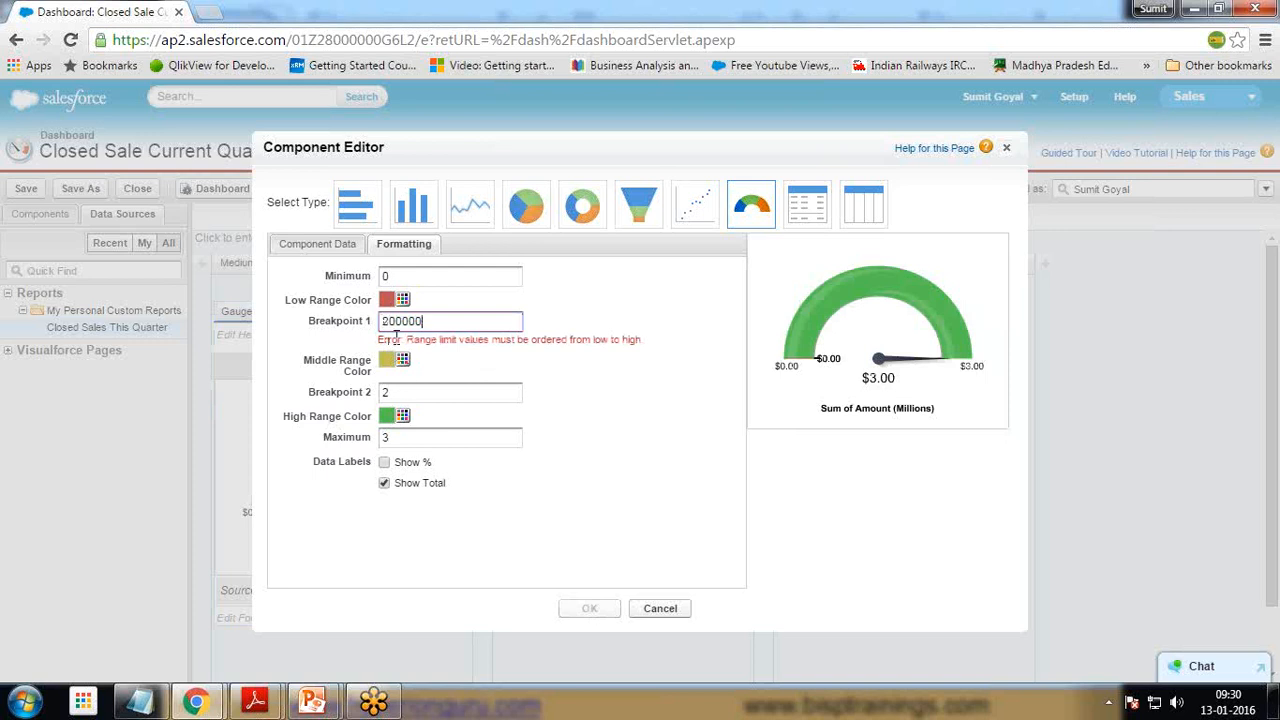
{"action": "left_click", "coordinate": [1102, 513]}
{"action": "left_click", "coordinate": [424, 398]}
{"action": "left_click", "coordinate": [424, 398]}
{"action": "type", "text": "400000"}
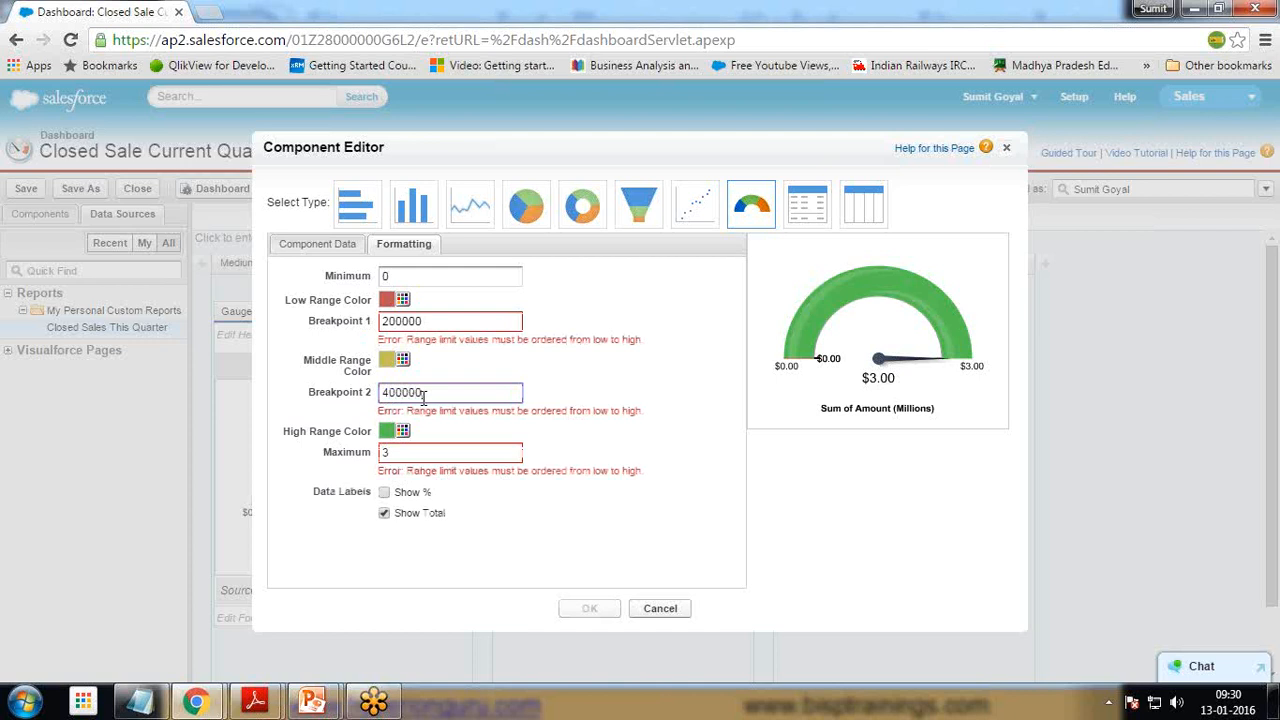
{"action": "key", "text": "Tab"}
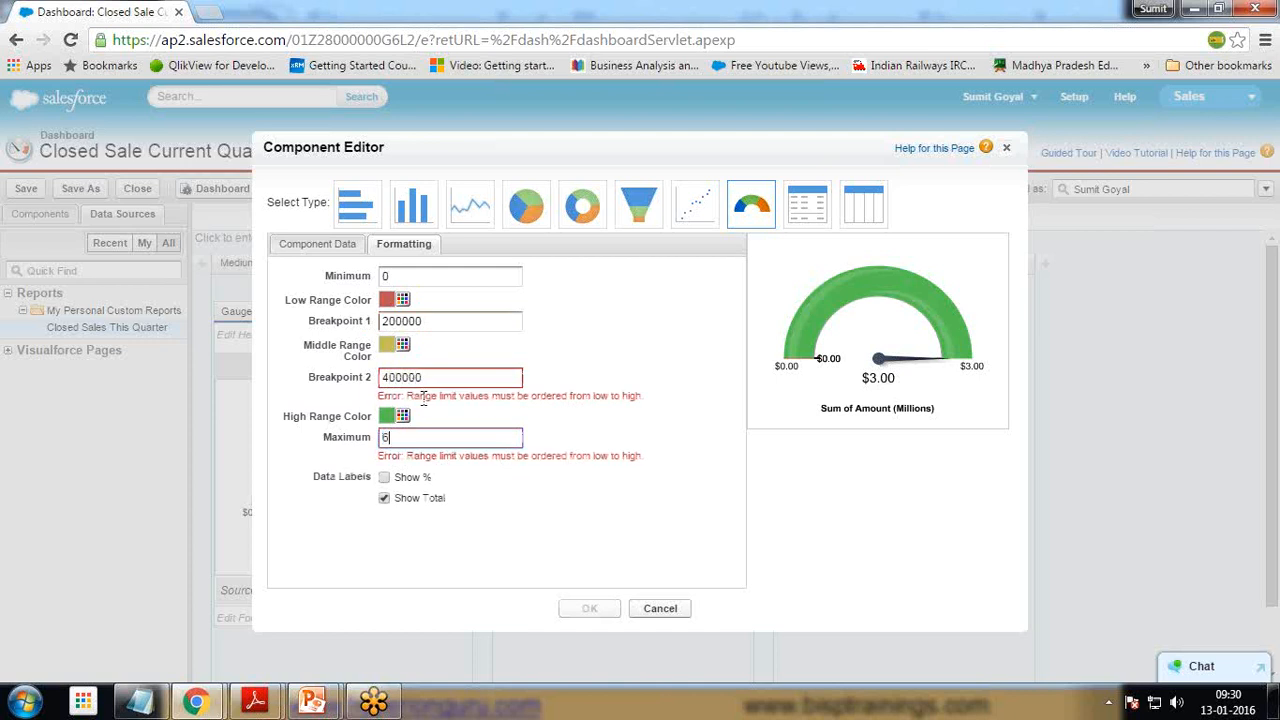
{"action": "type", "text": "6000000"}
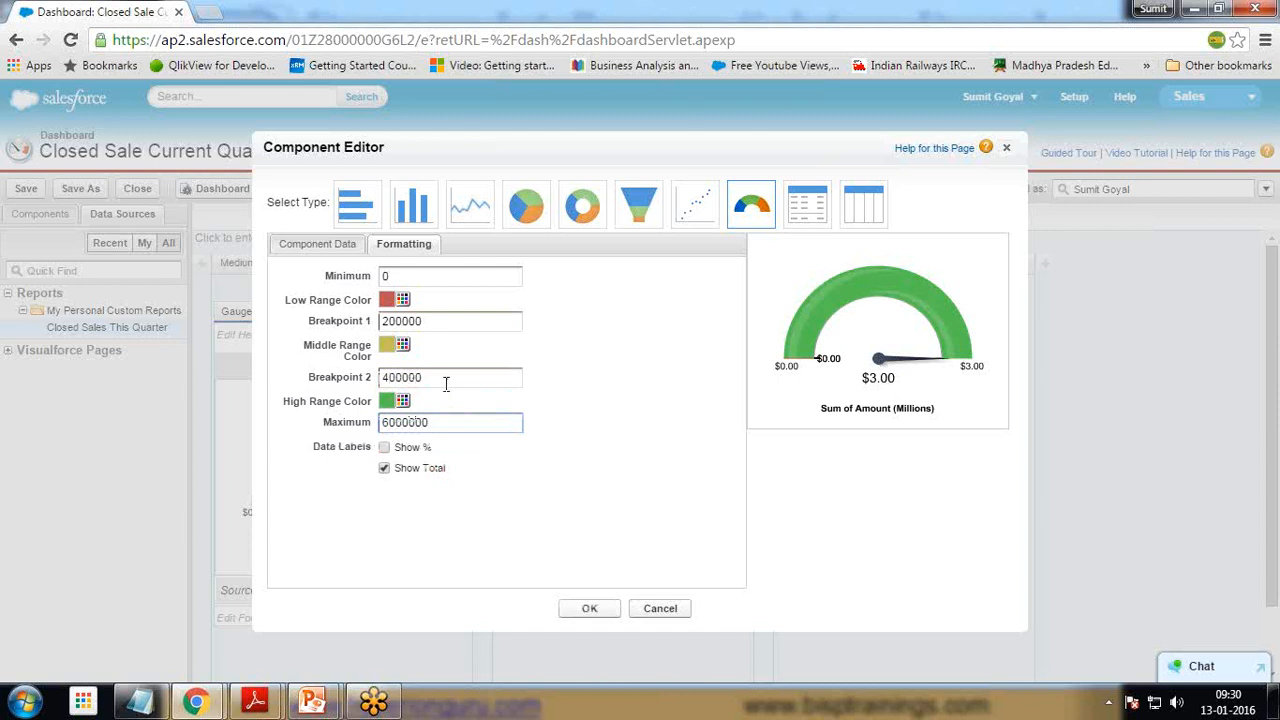
Correct Breakpoint 2 to 4000000 and Breakpoint 1 to 2000000, and apply the gauge formatting
{"action": "left_click", "coordinate": [443, 379]}
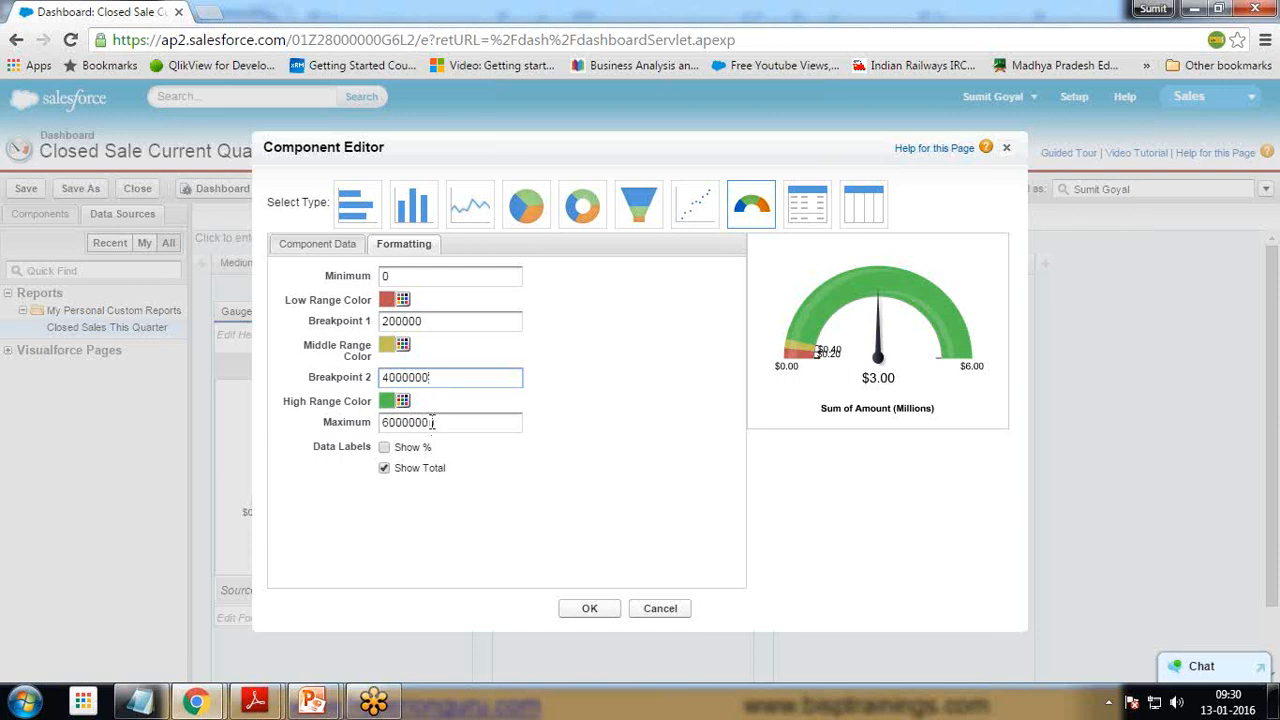
{"action": "left_click", "coordinate": [432, 320]}
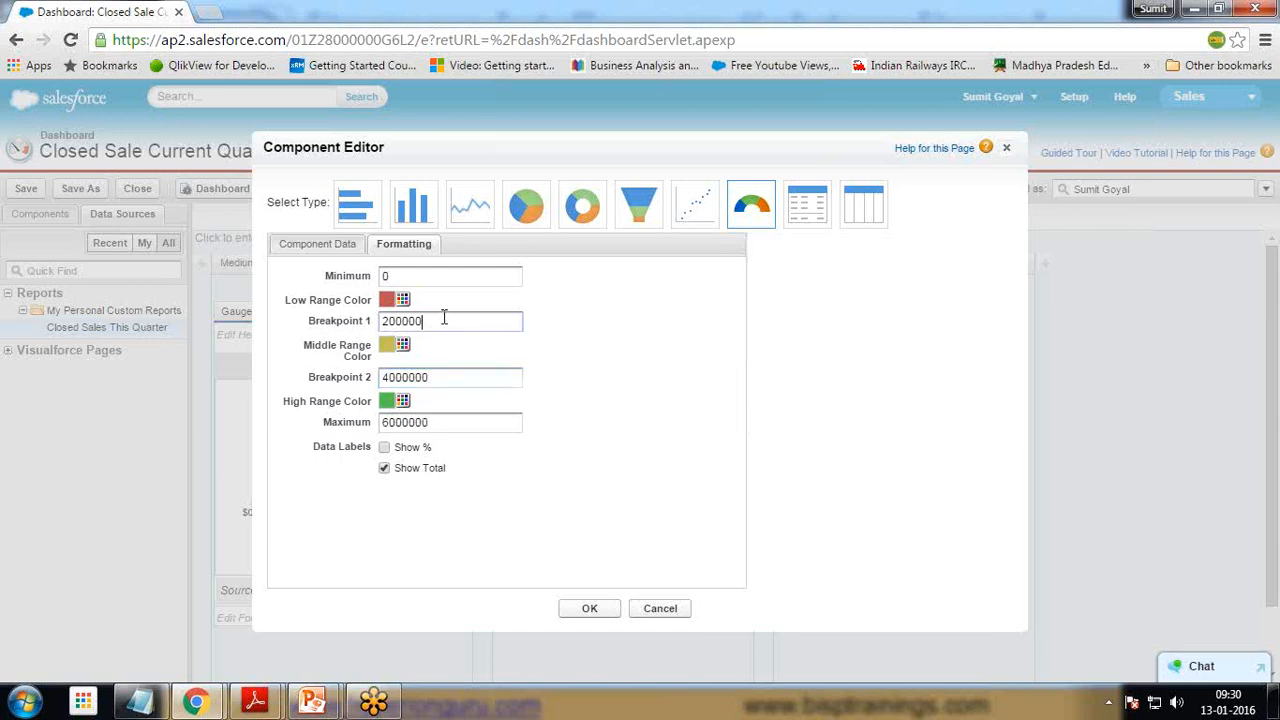
{"action": "type", "text": "0"}
{"action": "left_click", "coordinate": [1102, 540]}
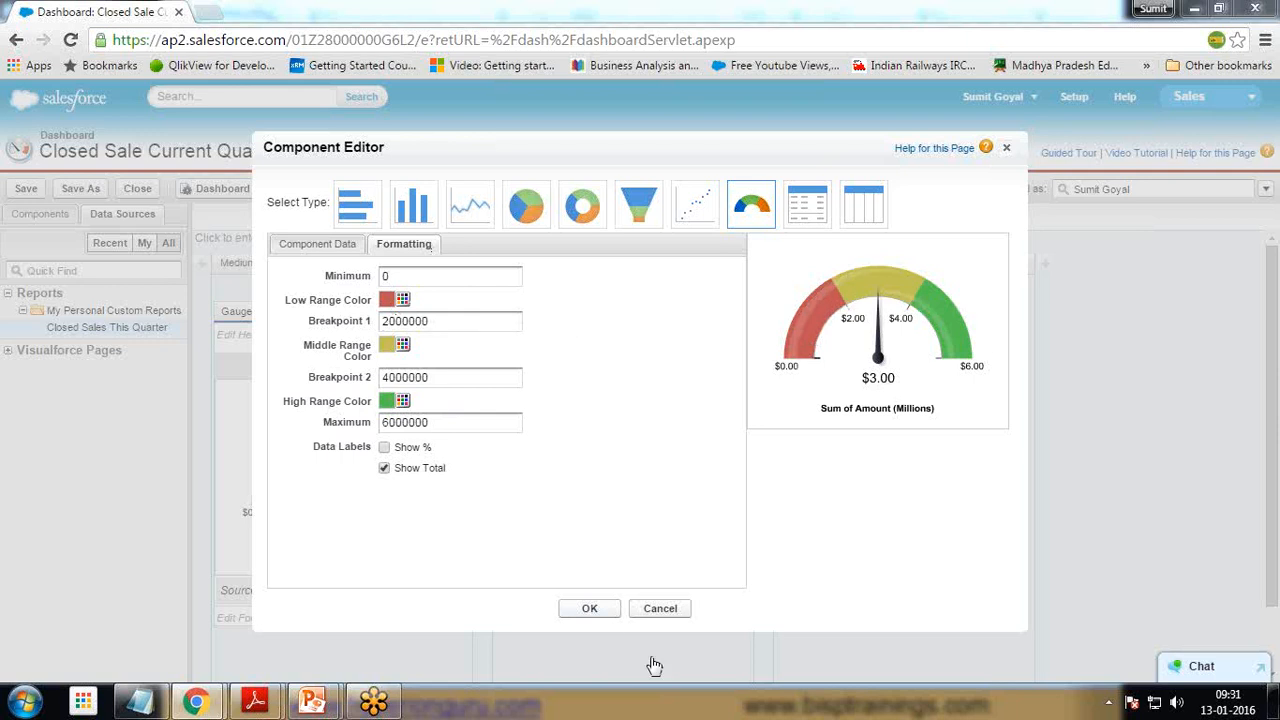
{"action": "left_click", "coordinate": [590, 610]}
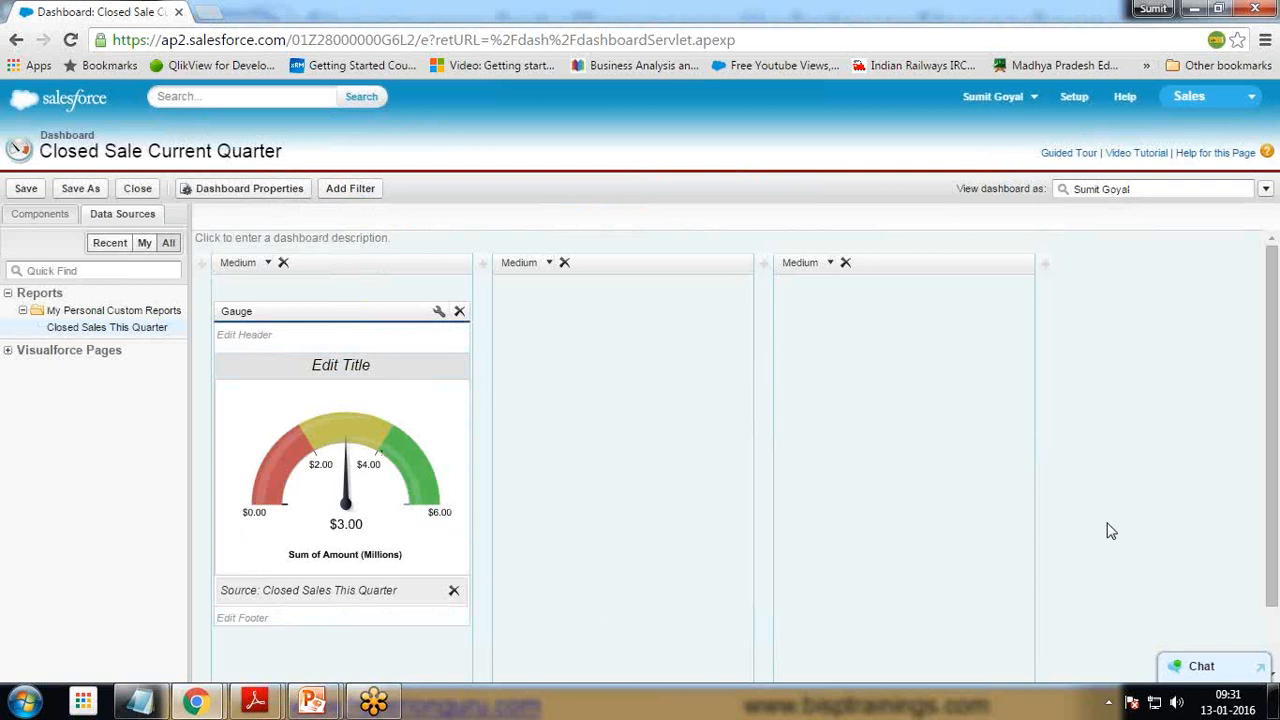
Set the gauge component's header to Closed Sale
{"action": "left_click", "coordinate": [310, 340]}
{"action": "type", "text": "C"}
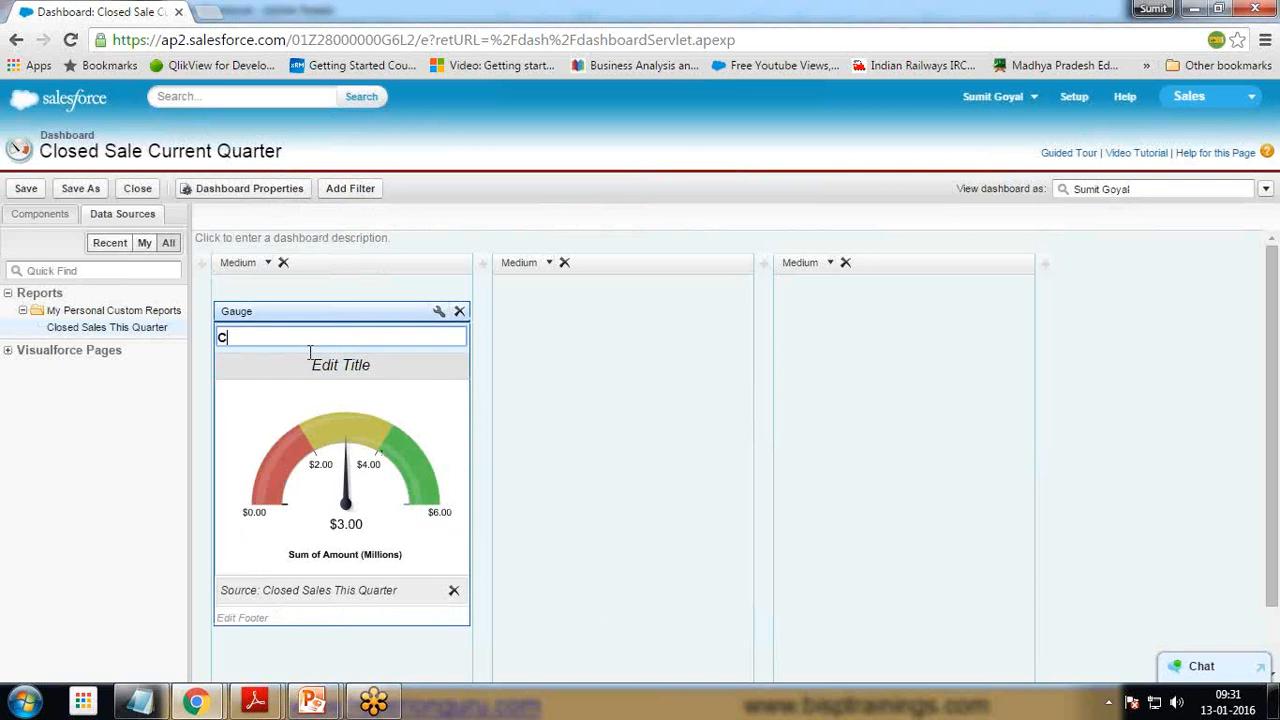
{"action": "type", "text": "losed Sale"}
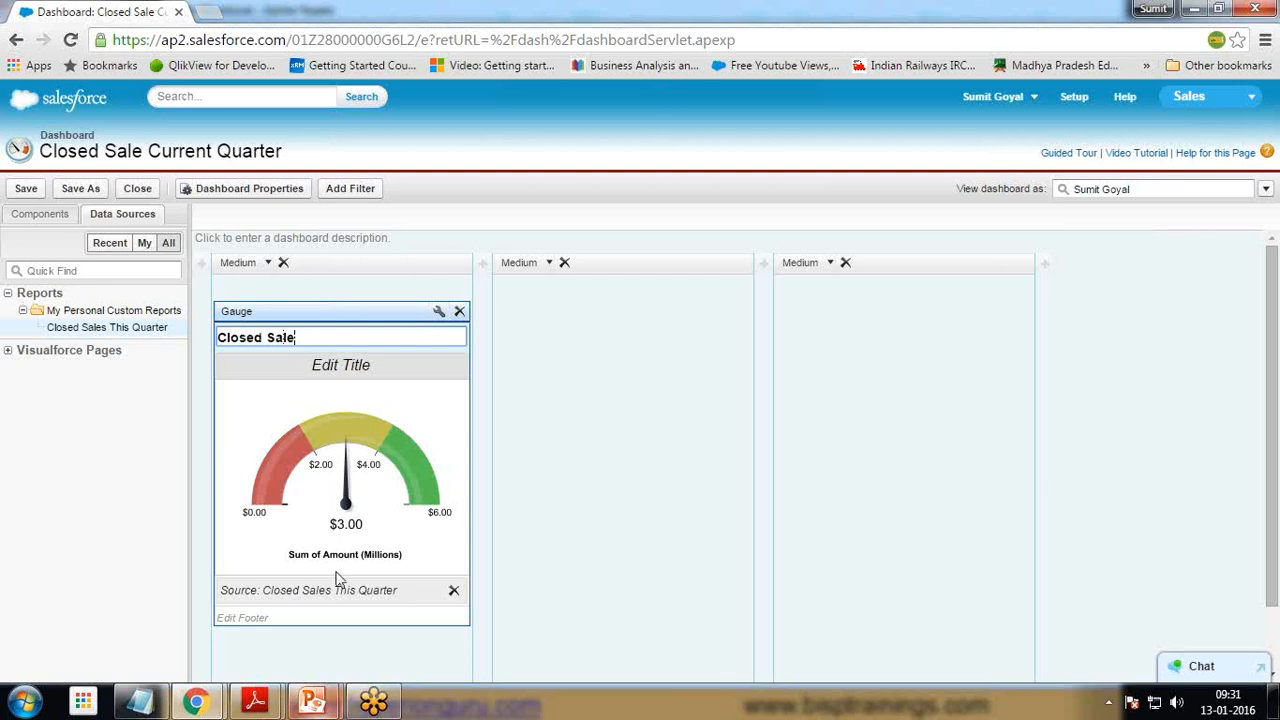
Check the gauge title on the reference slide and title the gauge component "Sales vs. Quota."
{"action": "mouse_move", "coordinate": [312, 700]}
{"action": "left_click", "coordinate": [430, 600]}
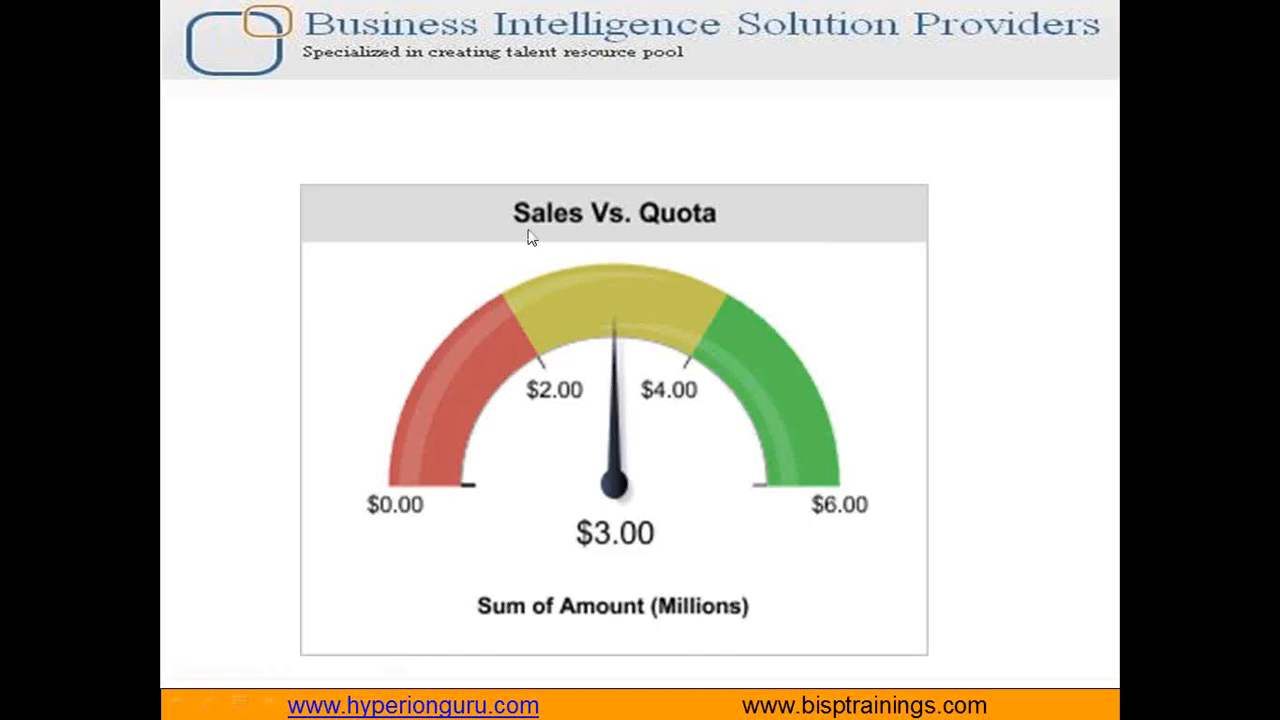
{"action": "key", "text": "alt+Tab"}
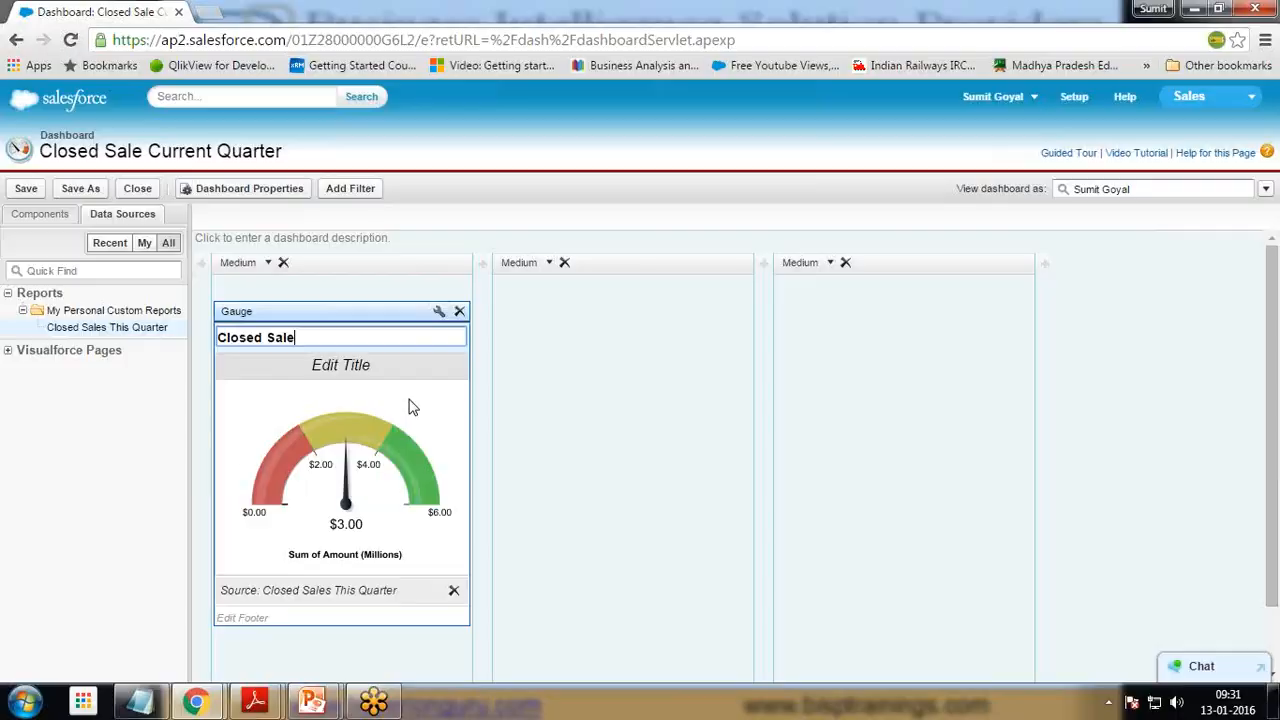
{"action": "left_click", "coordinate": [352, 388]}
{"action": "type", "text": "Sales vs."}
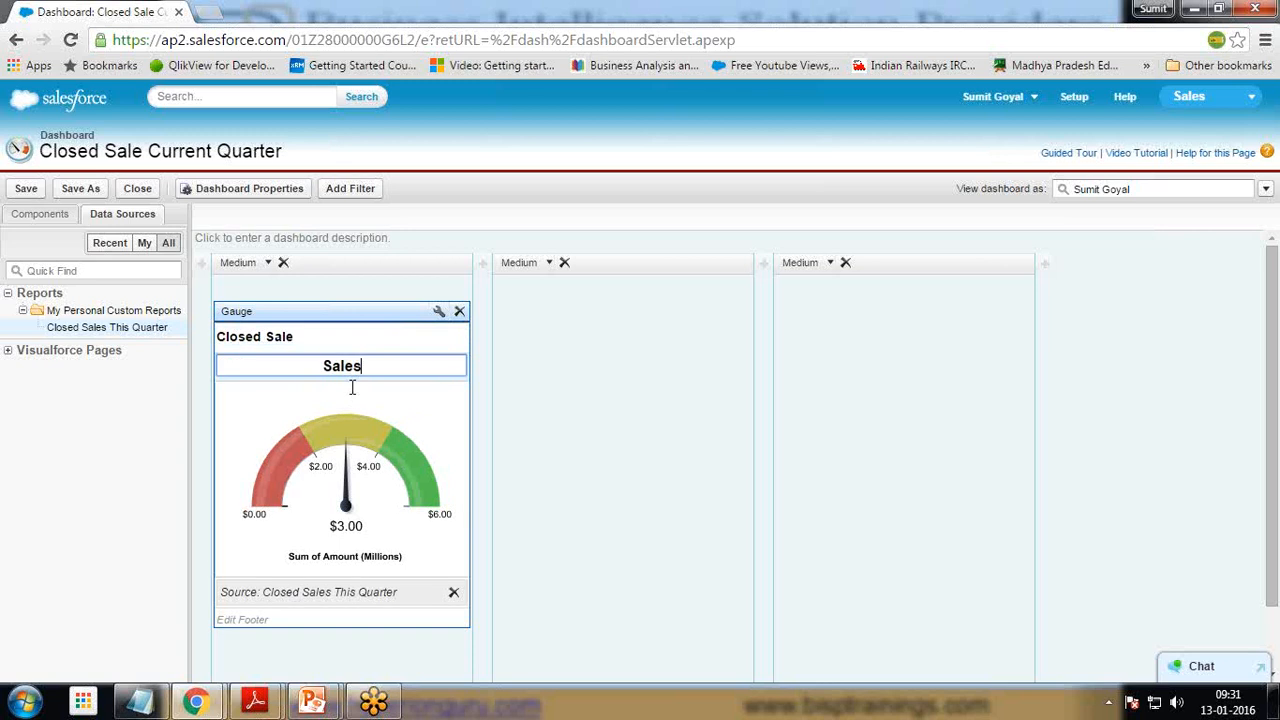
{"action": "type", "text": " Quate"}
{"action": "key", "text": "BackSpace"}
{"action": "key", "text": "BackSpace"}
{"action": "key", "text": "BackSpace"}
{"action": "type", "text": "arter"}
{"action": "key", "text": "BackSpace"}
{"action": "key", "text": "BackSpace"}
{"action": "key", "text": "BackSpace"}
{"action": "key", "text": "BackSpace"}
{"action": "key", "text": "BackSpace"}
{"action": "type", "text": "ota"}
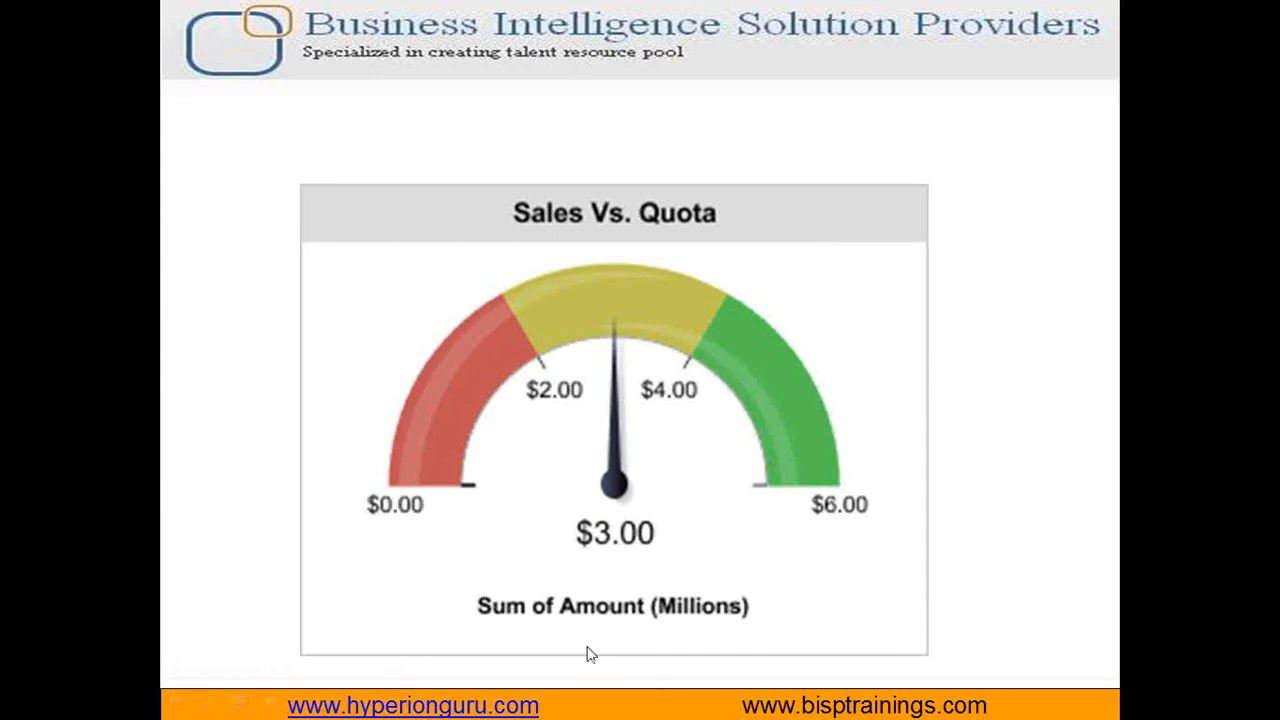
Set the gauge component's footer to Sales for the Current Fiscal Quarter
{"action": "key", "text": "alt+Tab"}
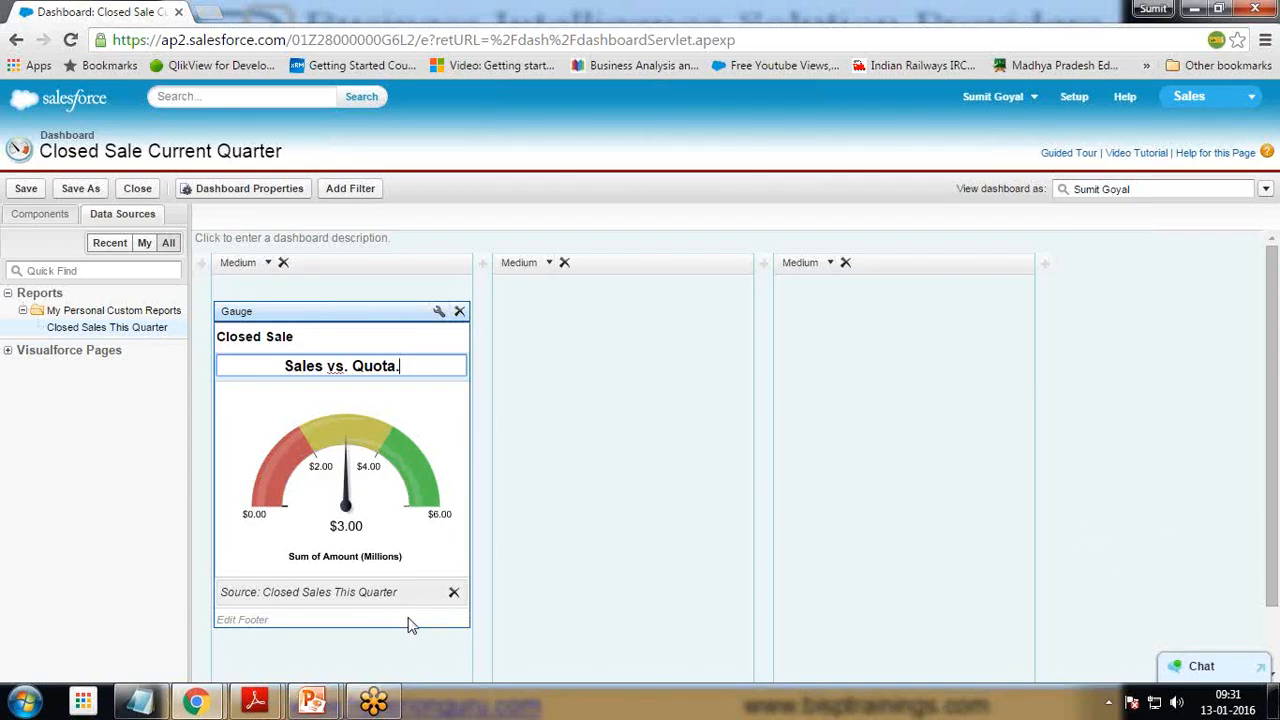
{"action": "left_click", "coordinate": [1095, 521]}
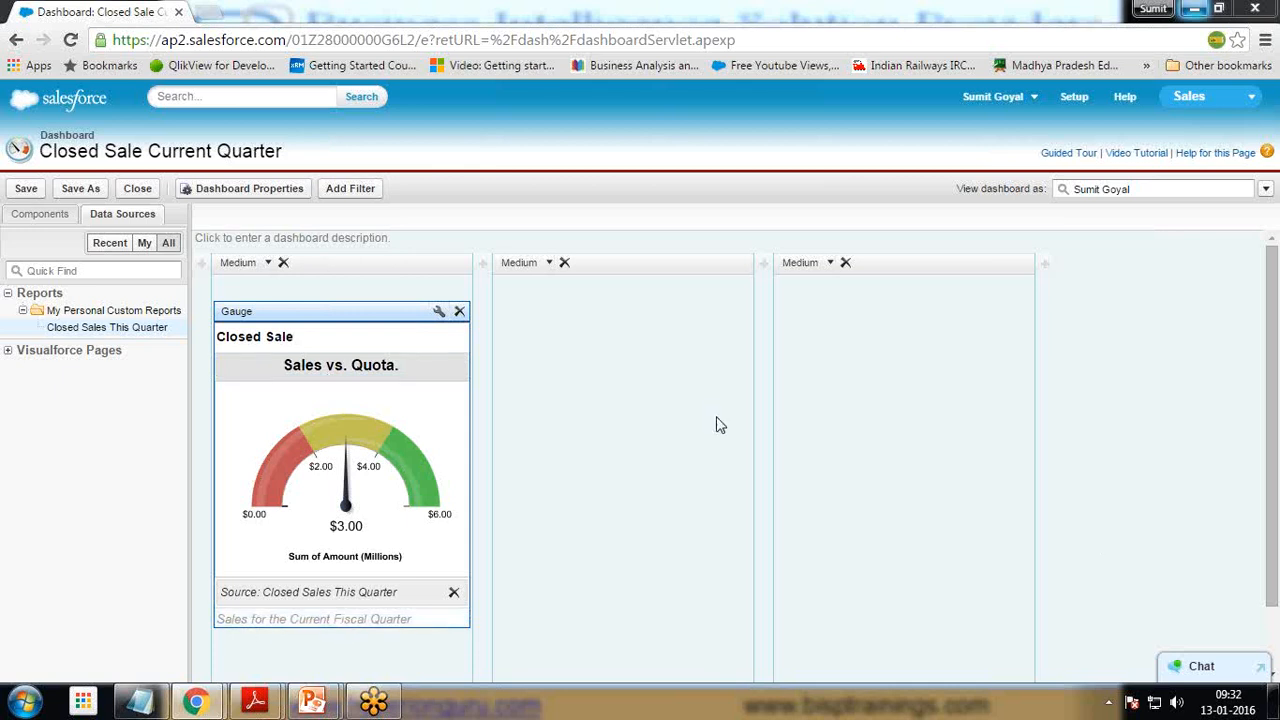
Save the dashboard and close its editor to display the finished gauge
{"action": "left_click", "coordinate": [26, 188]}
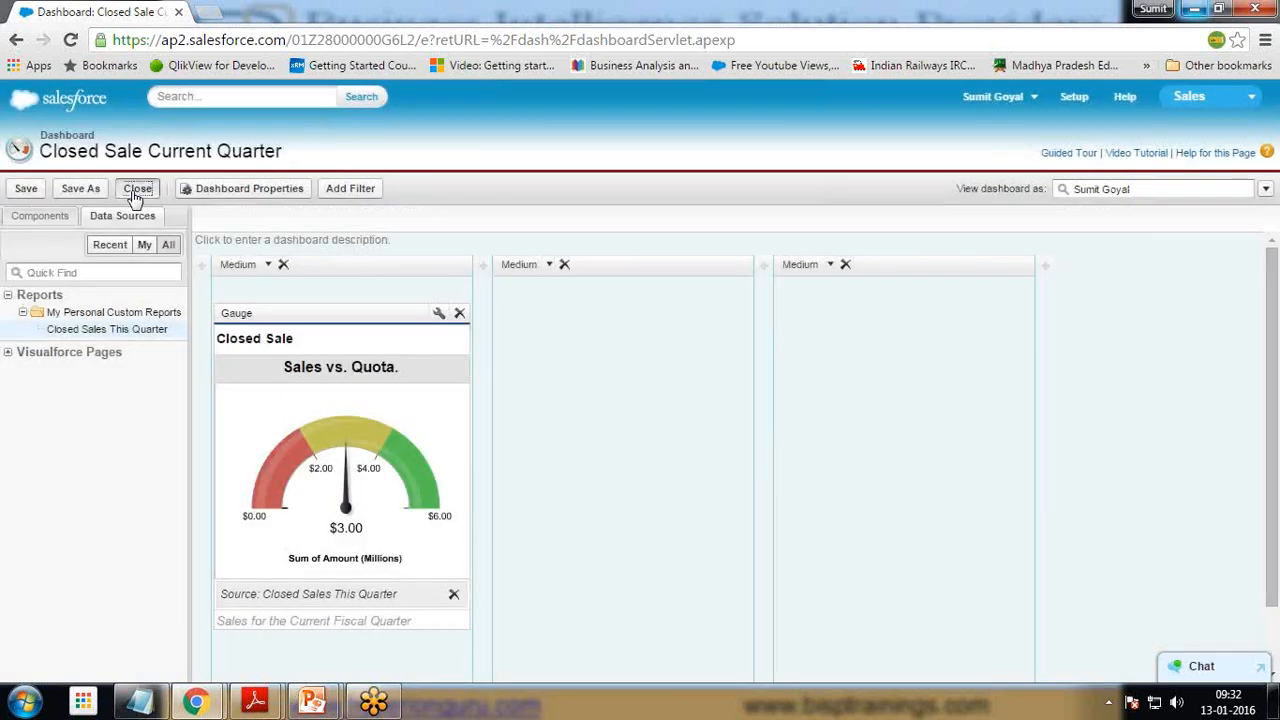
{"action": "left_click", "coordinate": [136, 190]}
{"action": "left_click", "coordinate": [553, 421]}
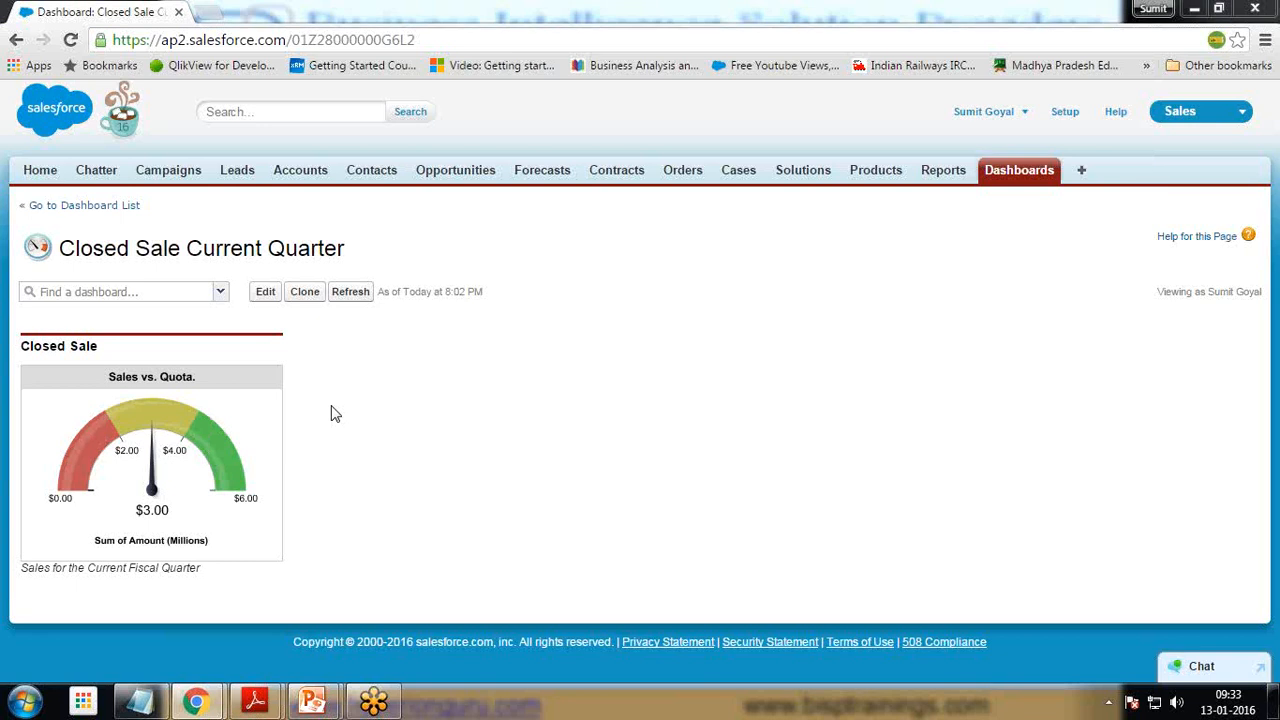
Reopen the dashboard for editing and examine the Industry options of a new account form in a separate browser tab
{"action": "left_click", "coordinate": [263, 299]}
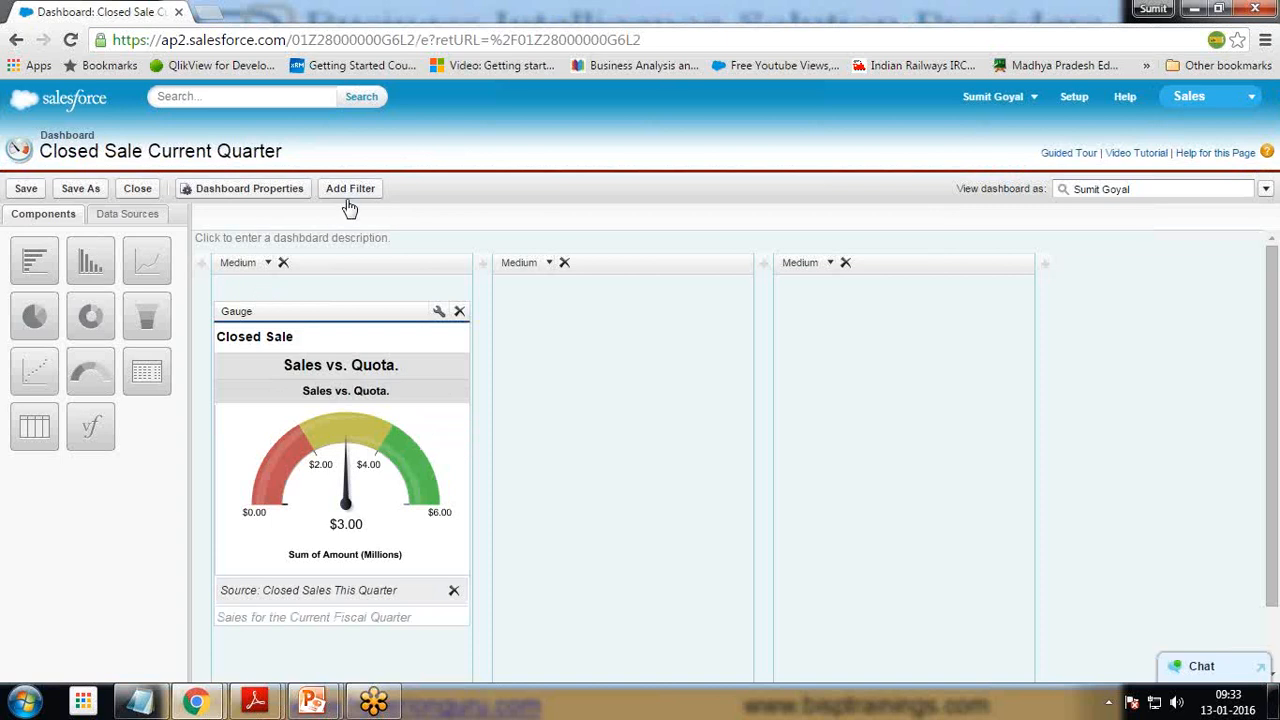
{"action": "right_click", "coordinate": [1074, 98]}
{"action": "left_click", "coordinate": [1088, 116]}
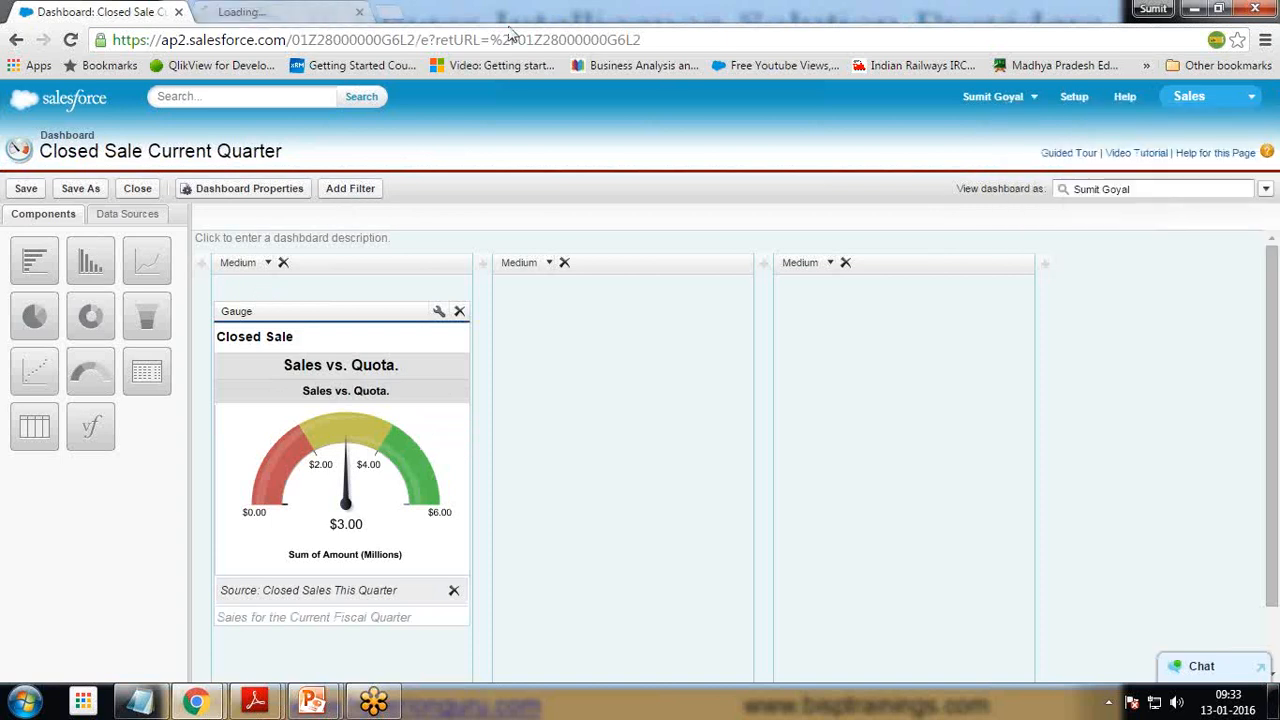
{"action": "left_click", "coordinate": [266, 10]}
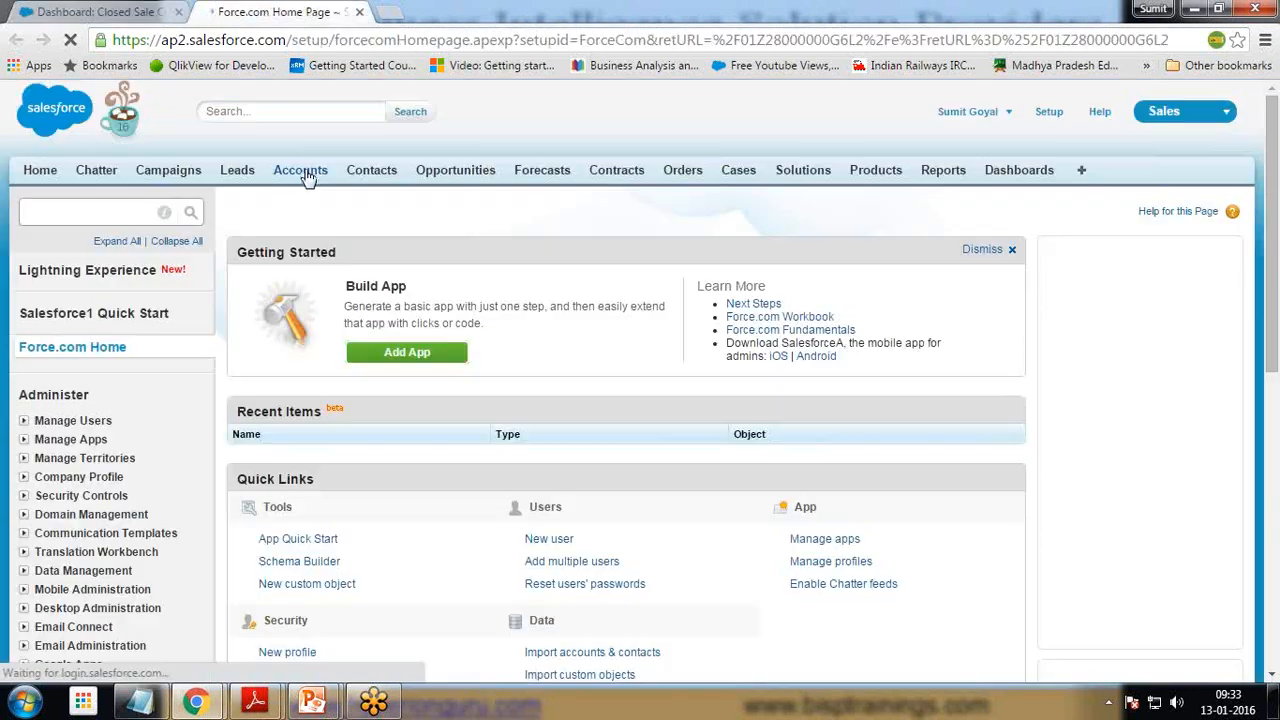
{"action": "left_click", "coordinate": [304, 172]}
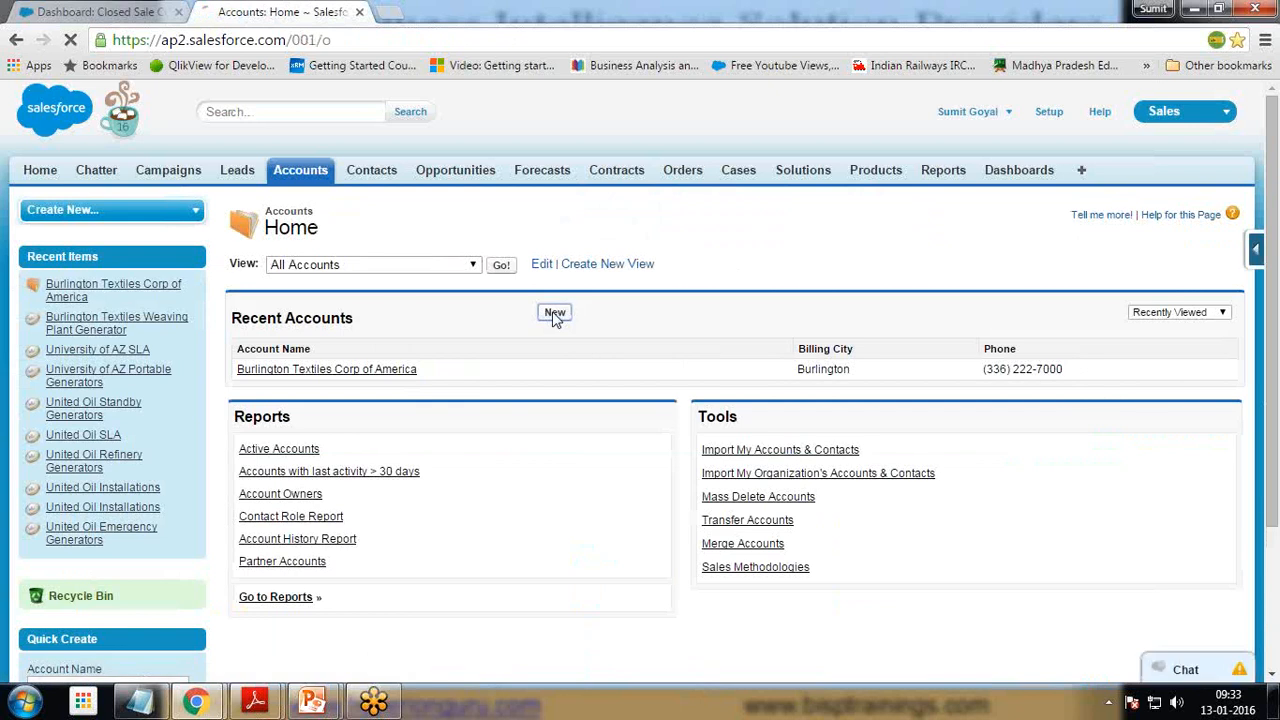
{"action": "left_click", "coordinate": [555, 315]}
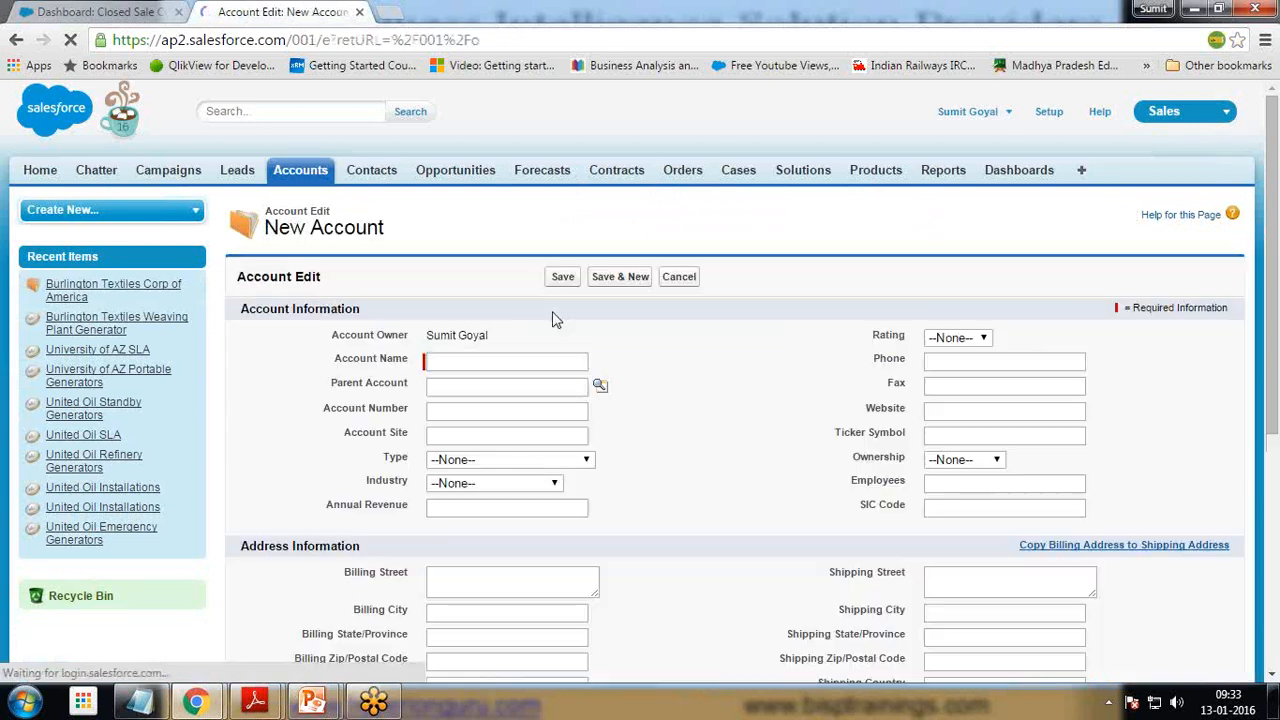
{"action": "left_click", "coordinate": [505, 483]}
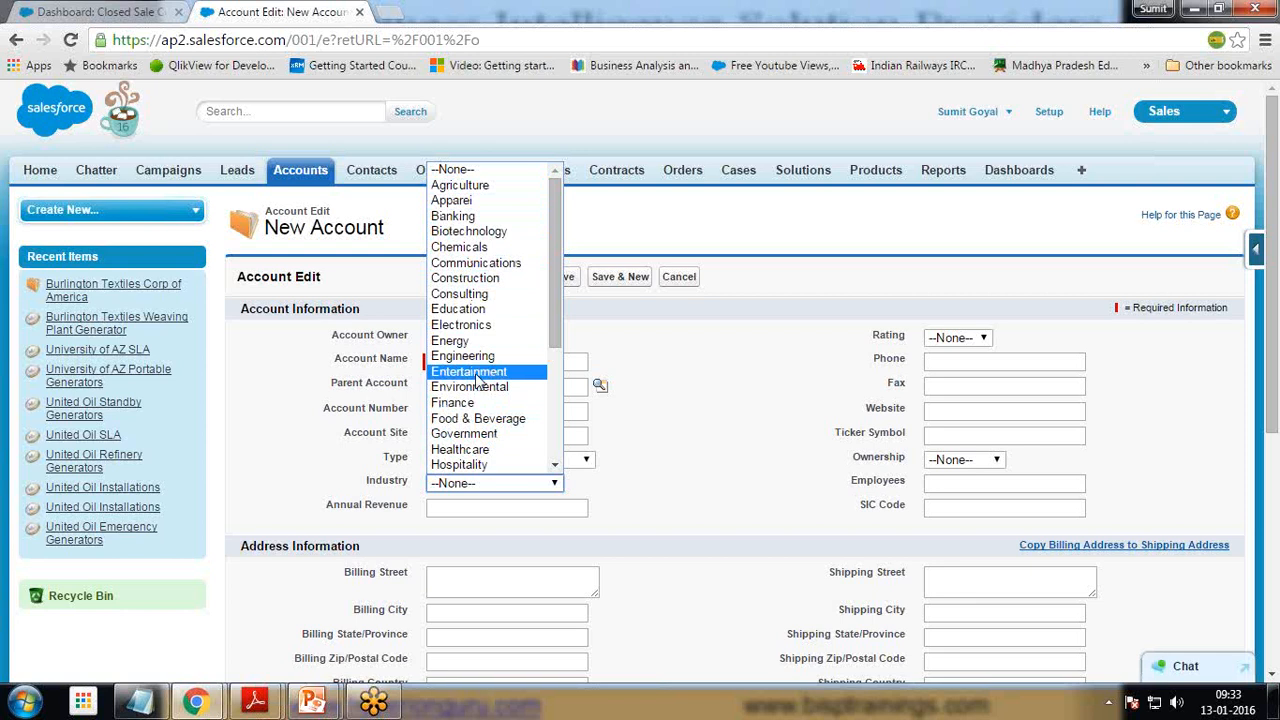
Return to the dashboard editor and start a new dashboard filter on the Industry field
{"action": "left_click", "coordinate": [155, 16]}
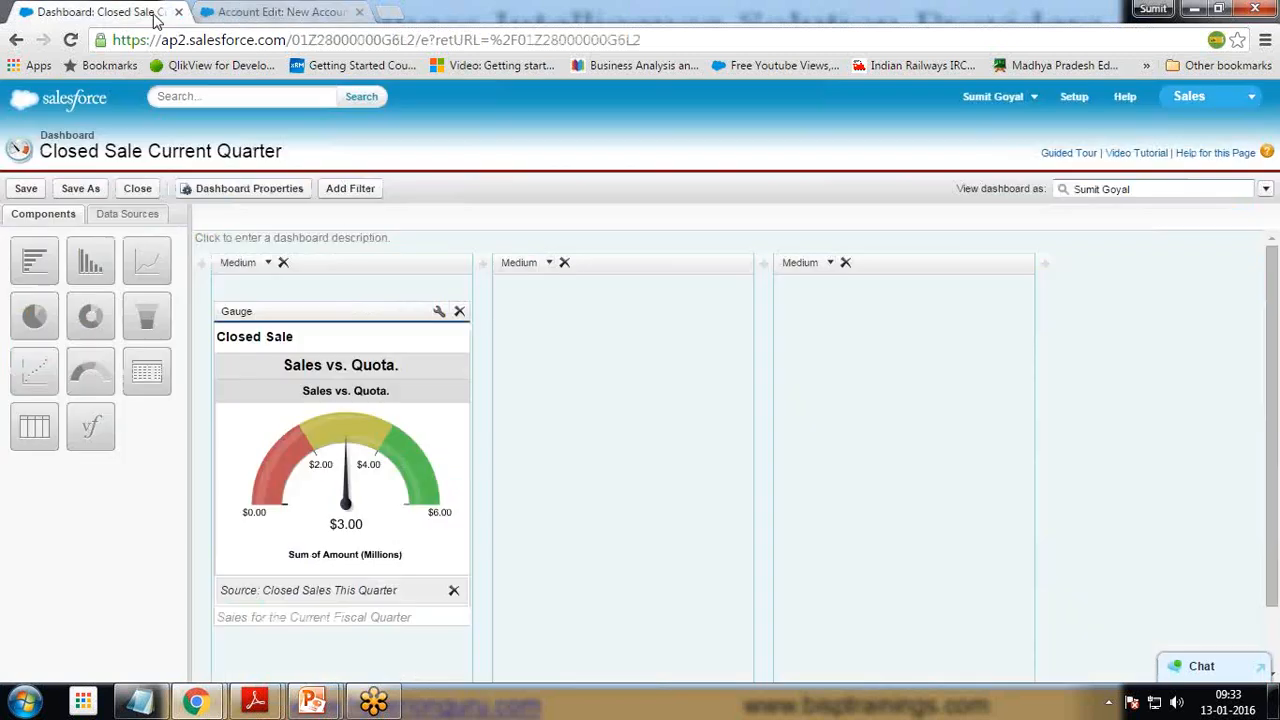
{"action": "left_click", "coordinate": [351, 188]}
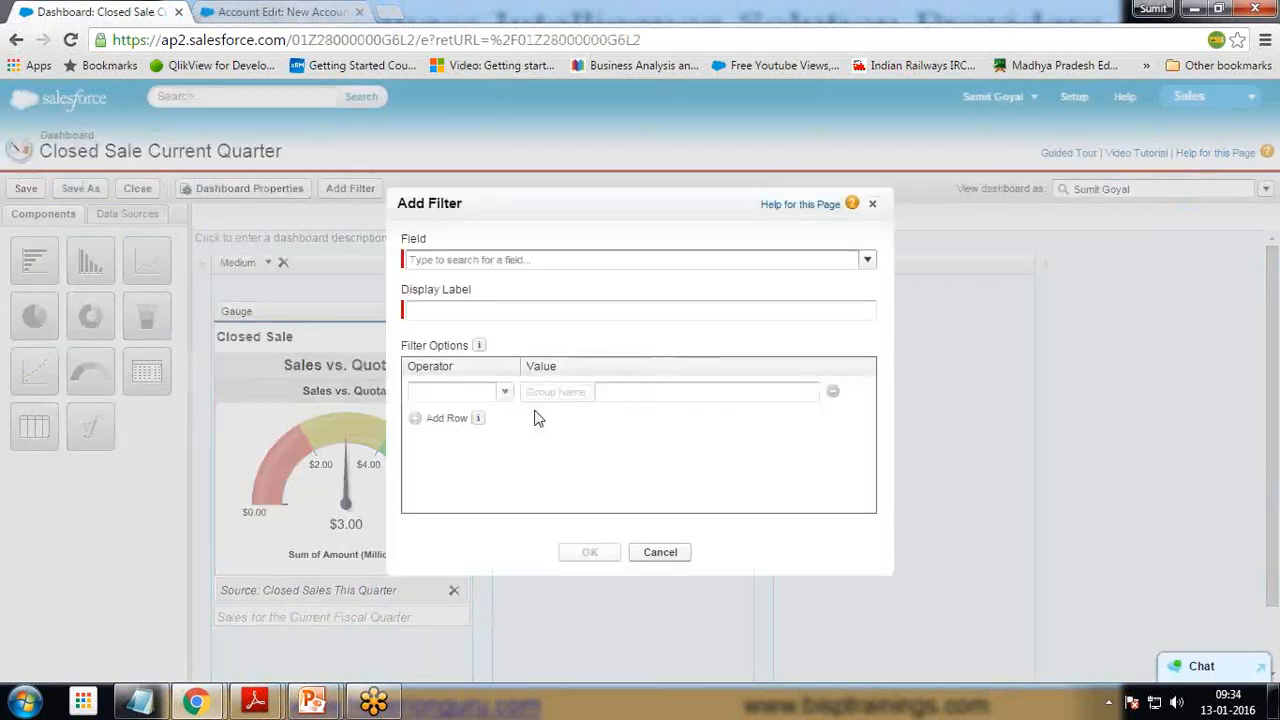
{"action": "left_click", "coordinate": [866, 261]}
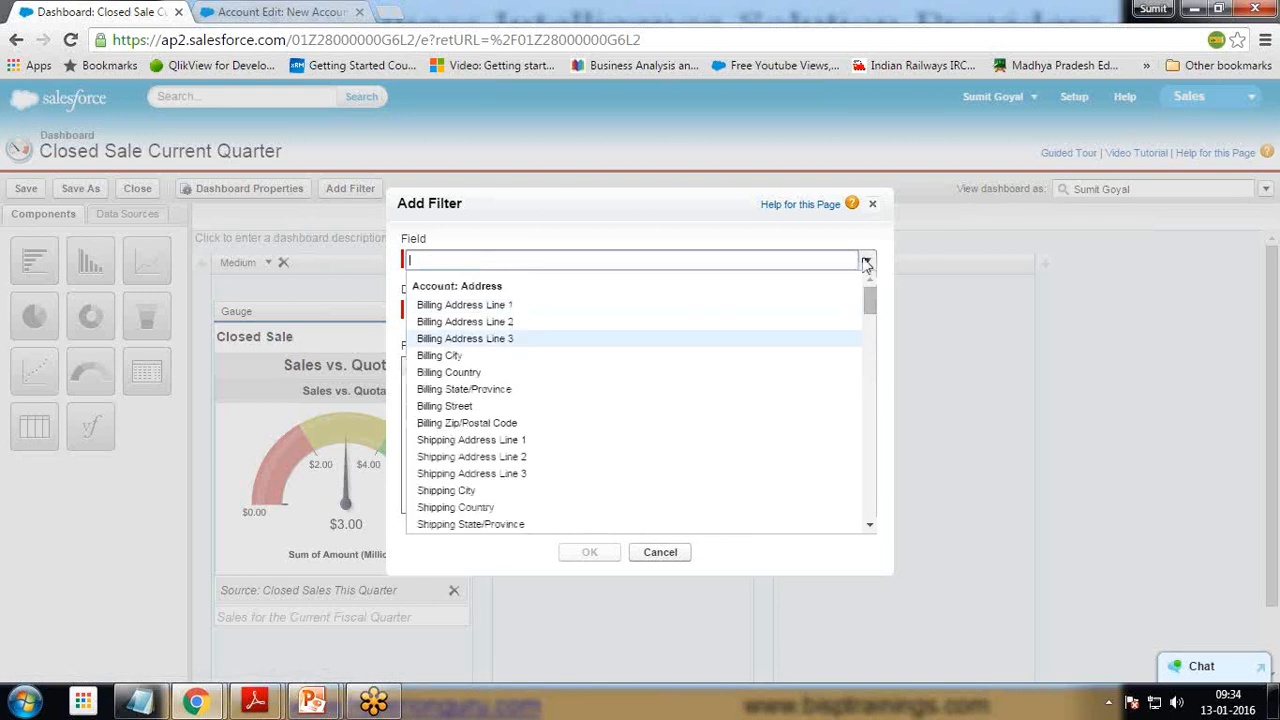
{"action": "scroll", "coordinate": [506, 457], "scroll_direction": "down", "scroll_amount": 5}
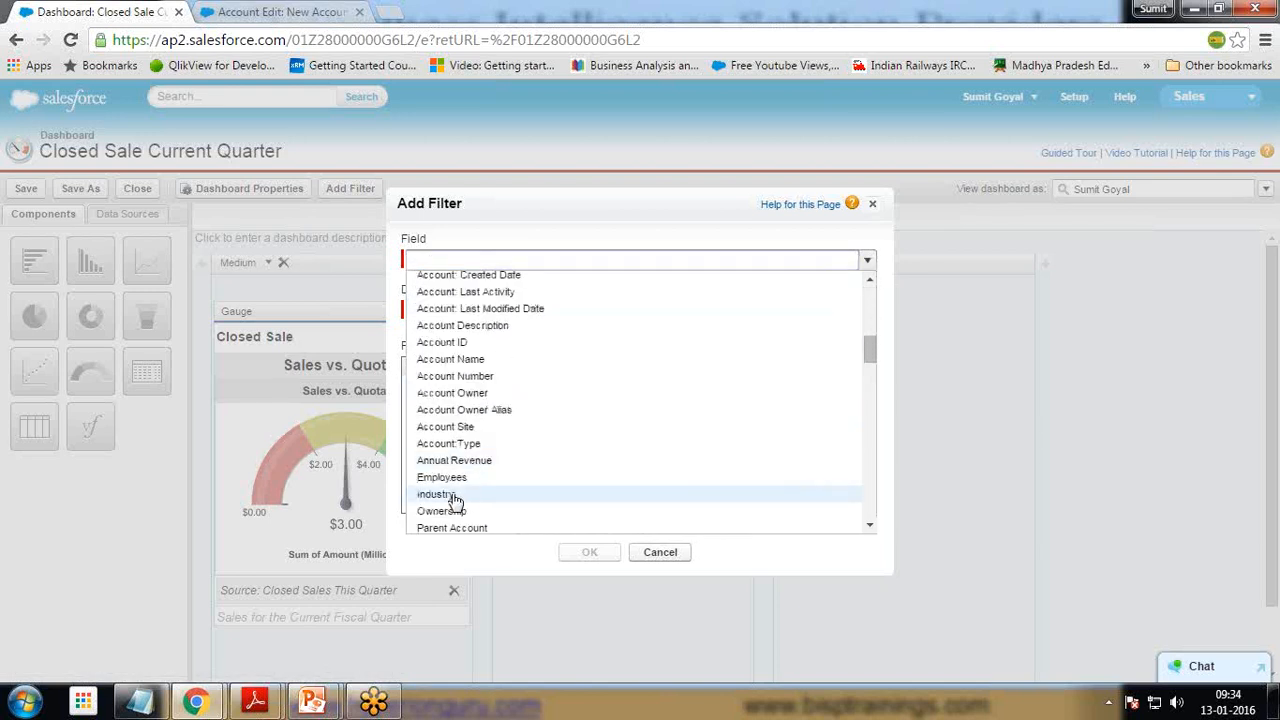
{"action": "left_click", "coordinate": [455, 497]}
Set the first filter option to contains Agriculture,Banking, checking the industry names against the new account form
{"action": "left_click", "coordinate": [496, 398]}
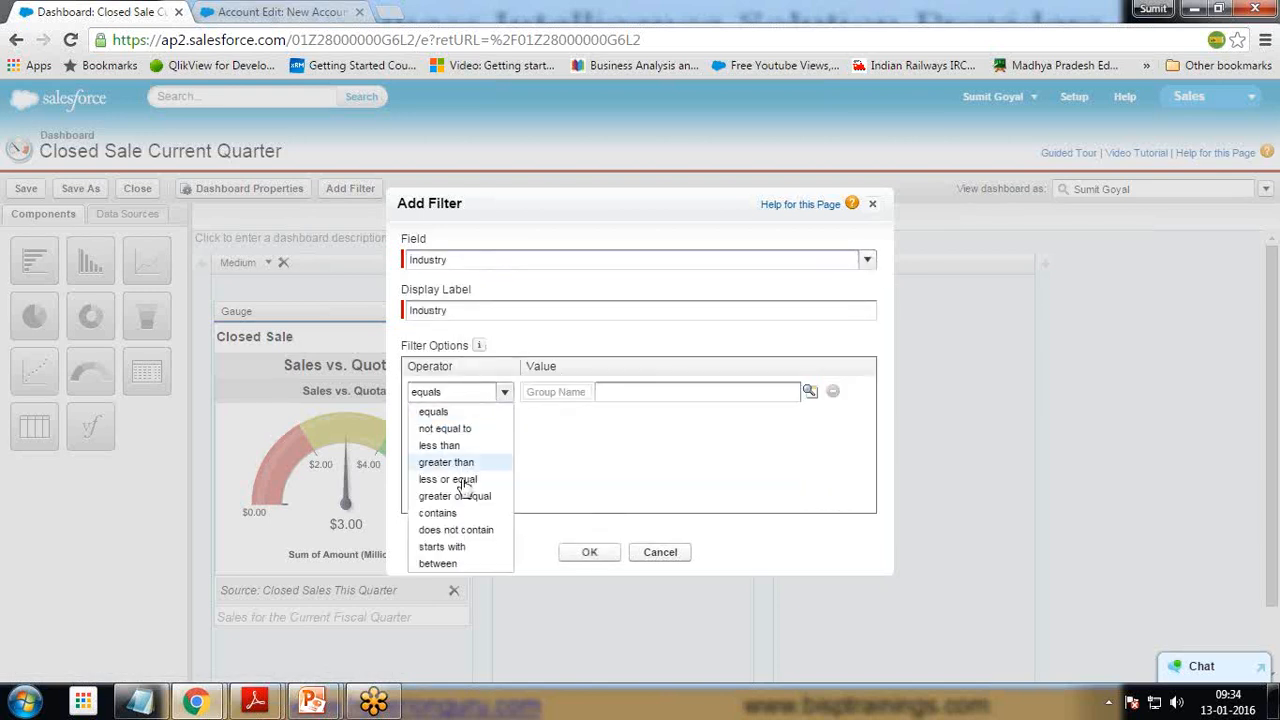
{"action": "left_click", "coordinate": [455, 514]}
{"action": "left_click", "coordinate": [622, 397]}
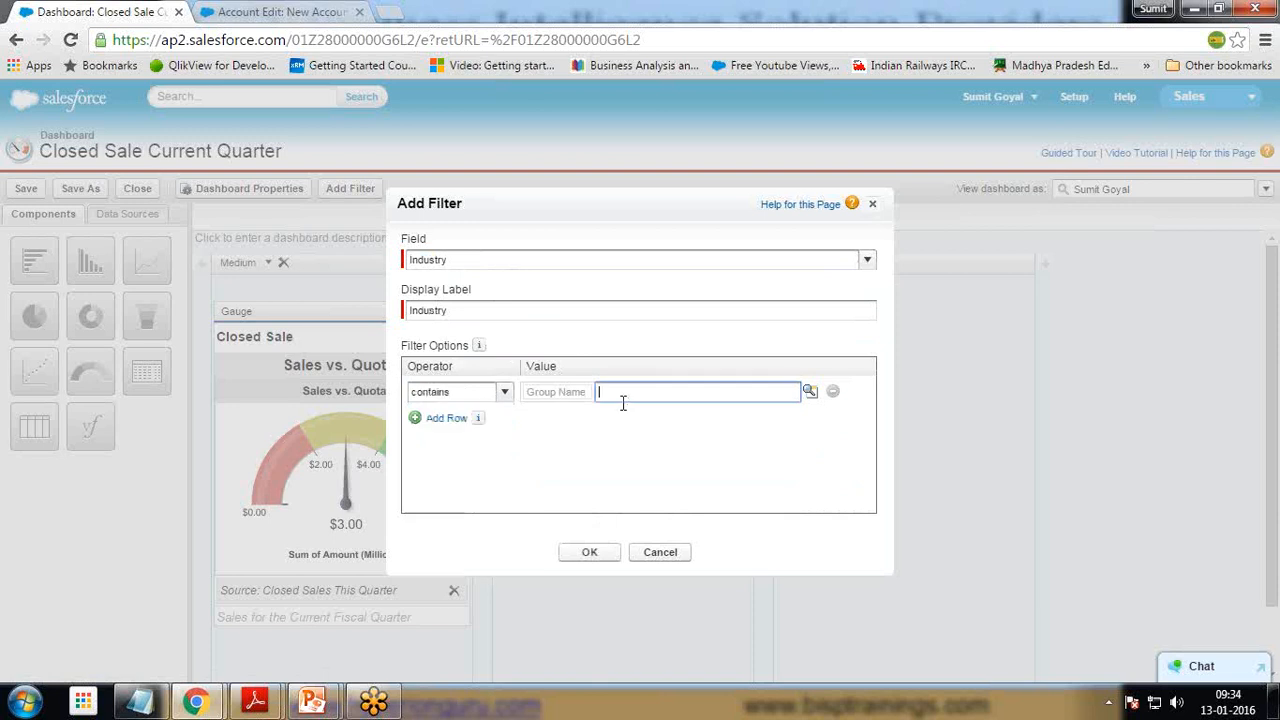
{"action": "left_click", "coordinate": [271, 6]}
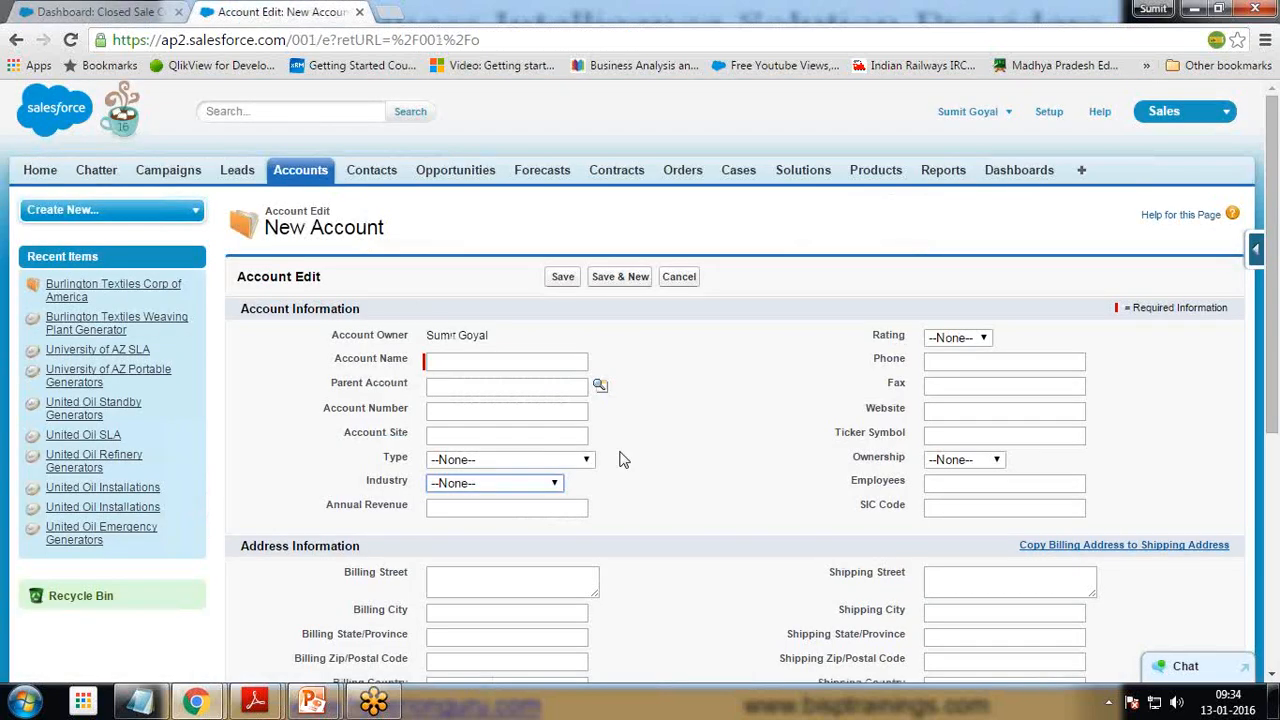
{"action": "left_click", "coordinate": [554, 484]}
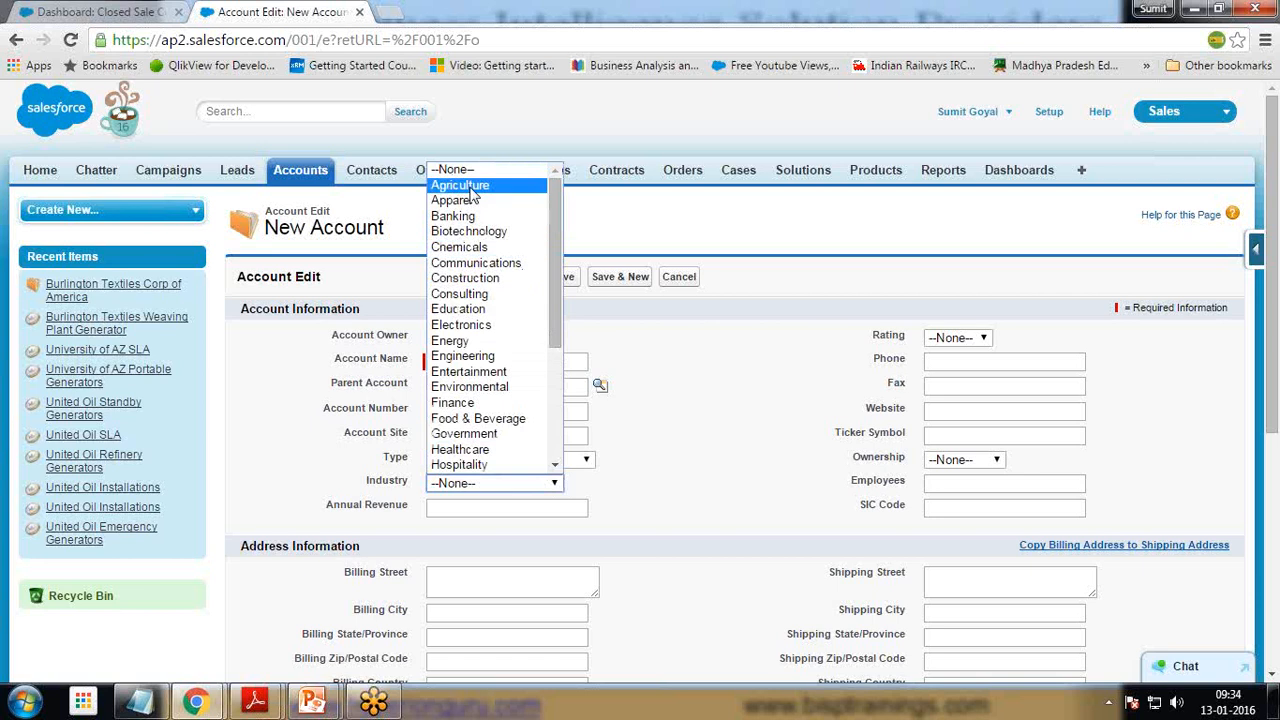
{"action": "left_click", "coordinate": [109, 7]}
{"action": "type", "text": "Ag"}
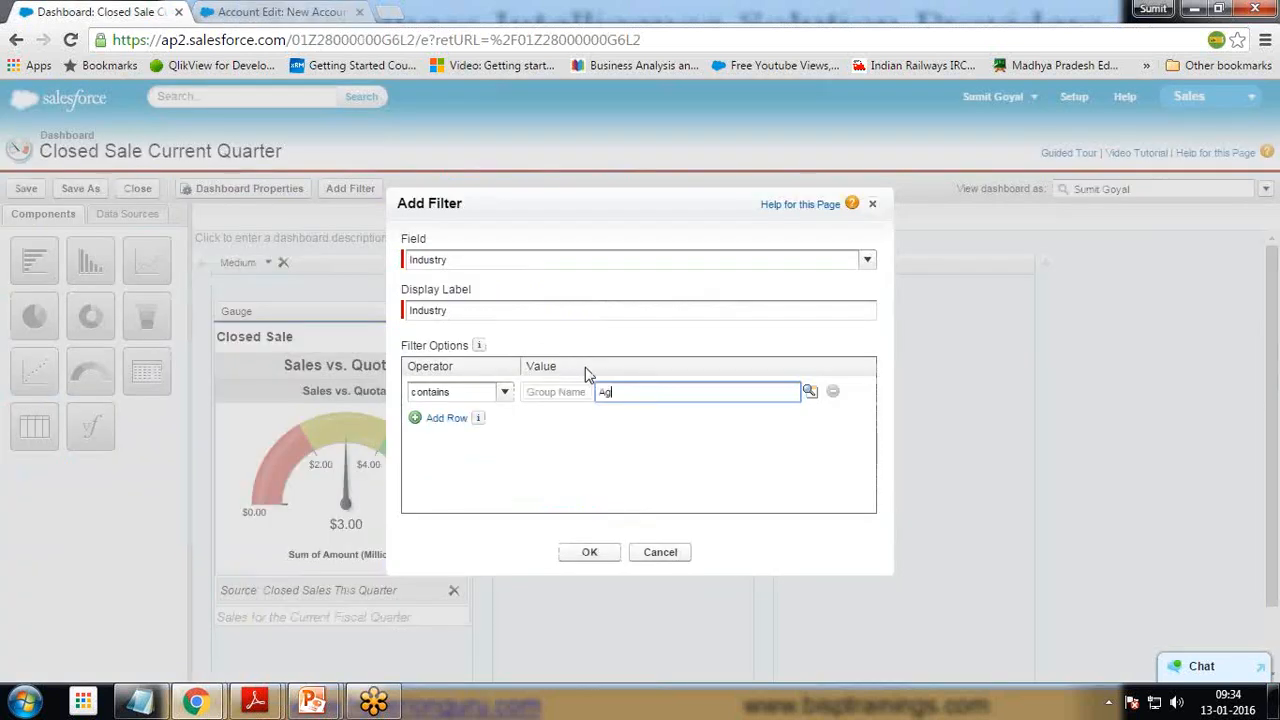
{"action": "type", "text": "riculture,Banking;"}
Check the remaining Industry options on the account form and append Healthcare,Insurance, Retail to the first filter option
{"action": "left_click", "coordinate": [232, 10]}
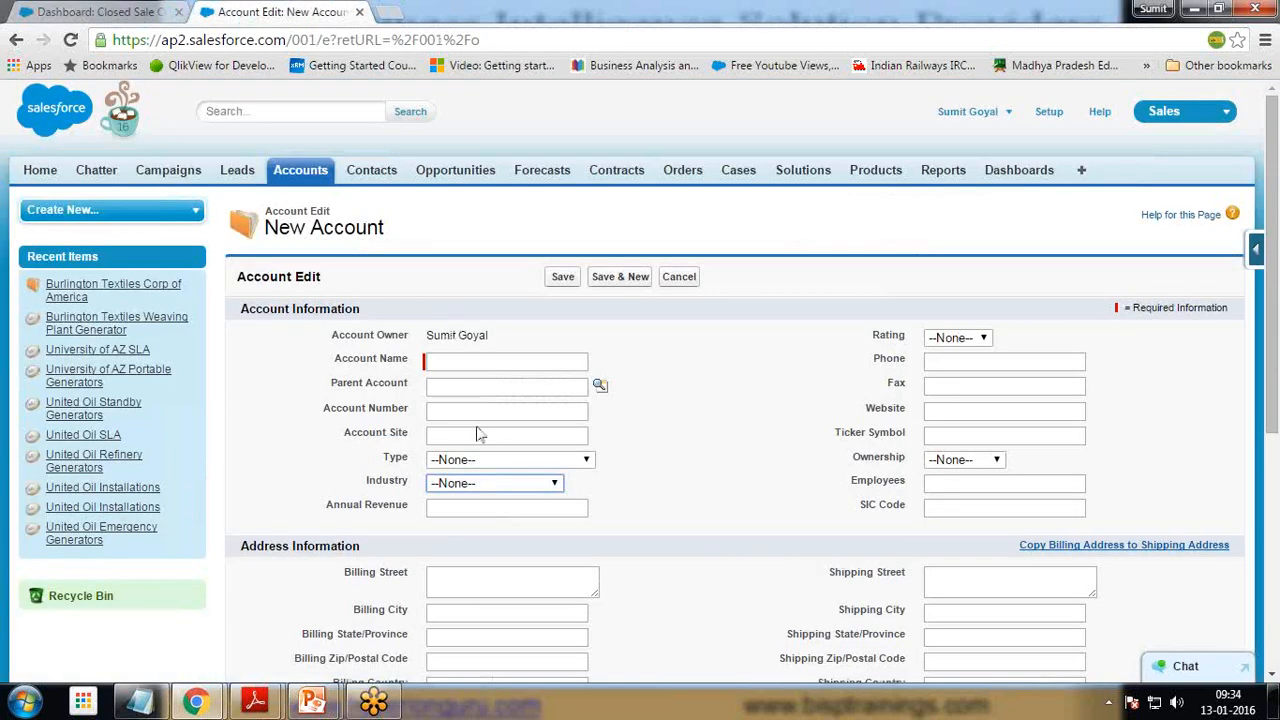
{"action": "left_click", "coordinate": [490, 483]}
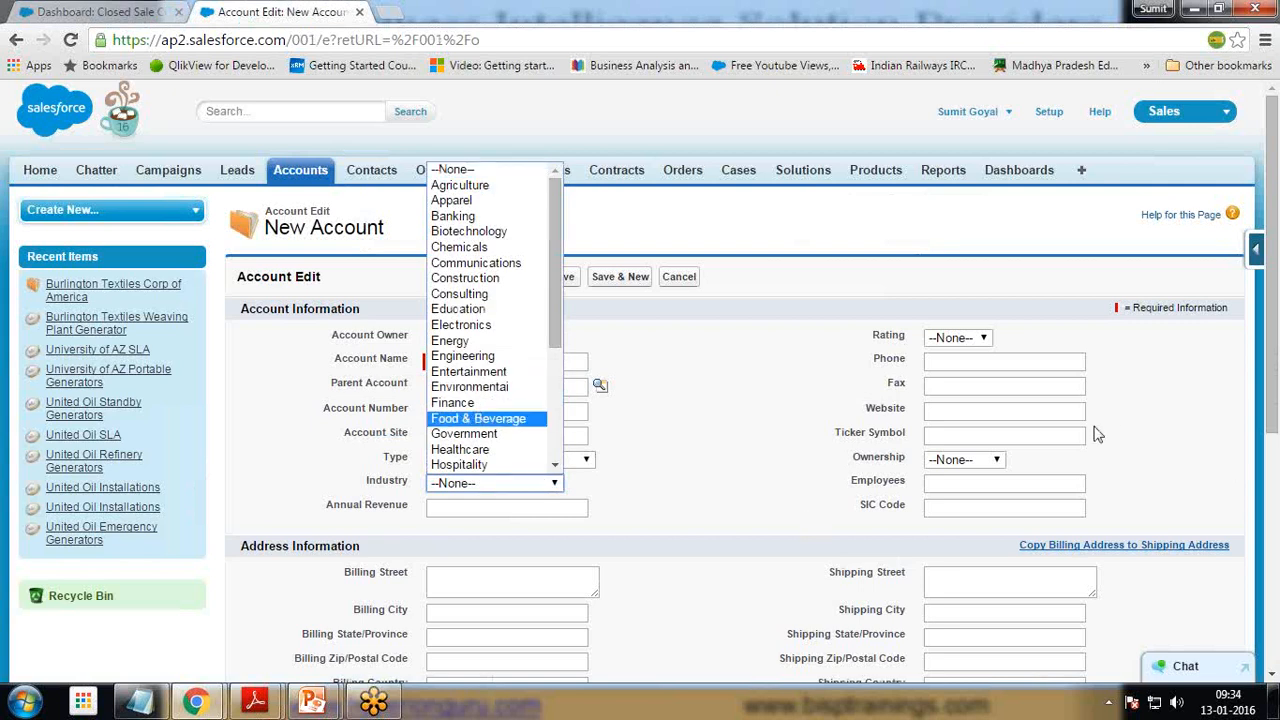
{"action": "key", "text": "ctrl+Tab"}
{"action": "left_click", "coordinate": [713, 394]}
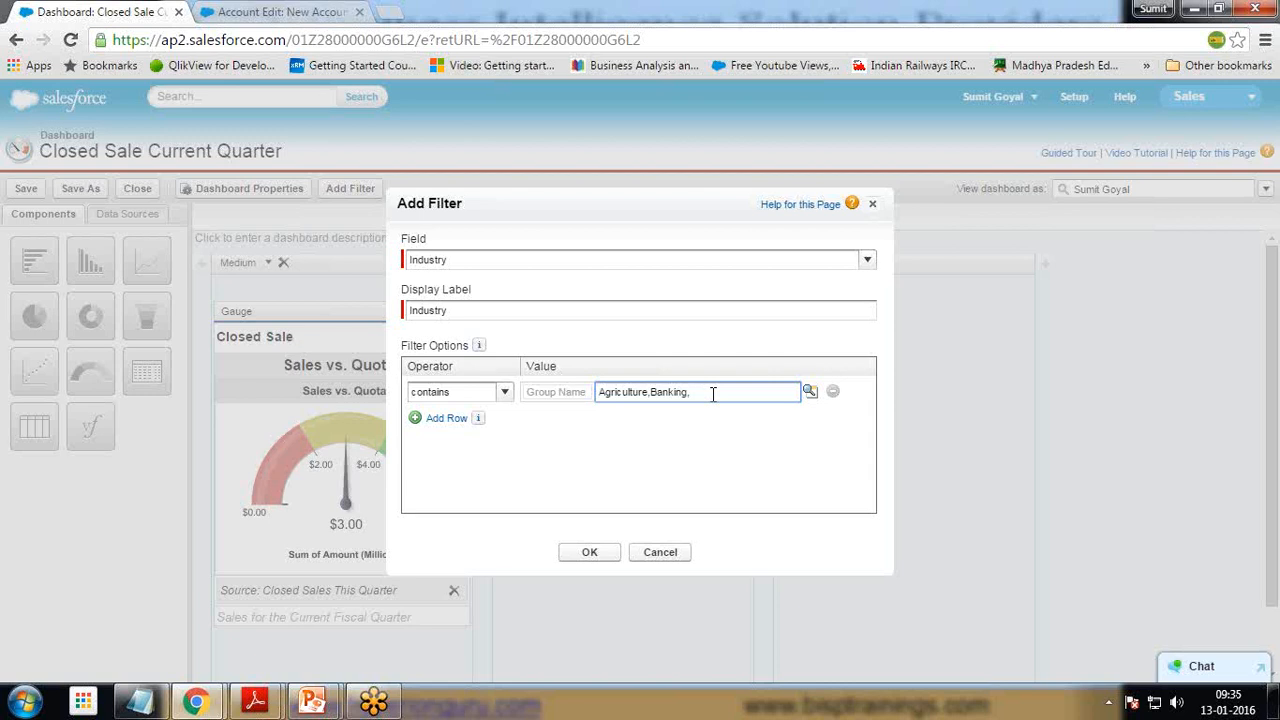
{"action": "type", "text": "Healthcare,Insurance, Retail"}
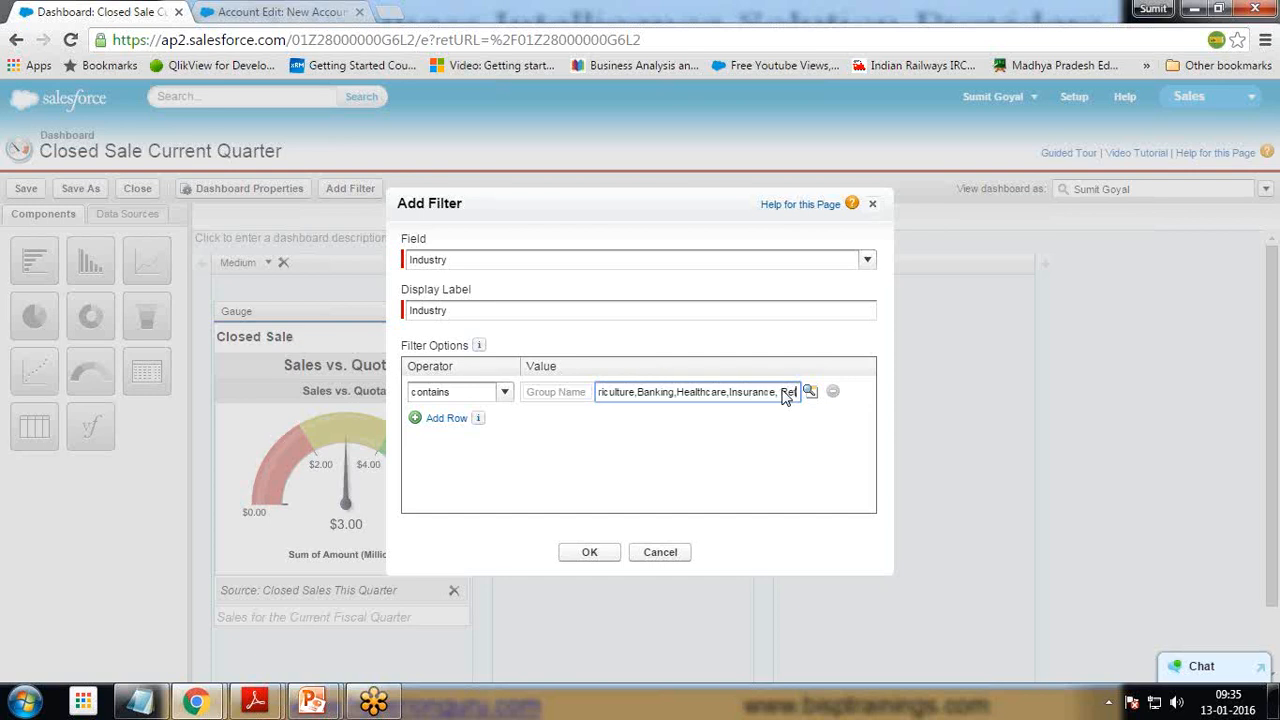
Add a second filter option with the contains operator and the value Appreal,Hospitality,Recreation,Retail
{"action": "left_click", "coordinate": [446, 418]}
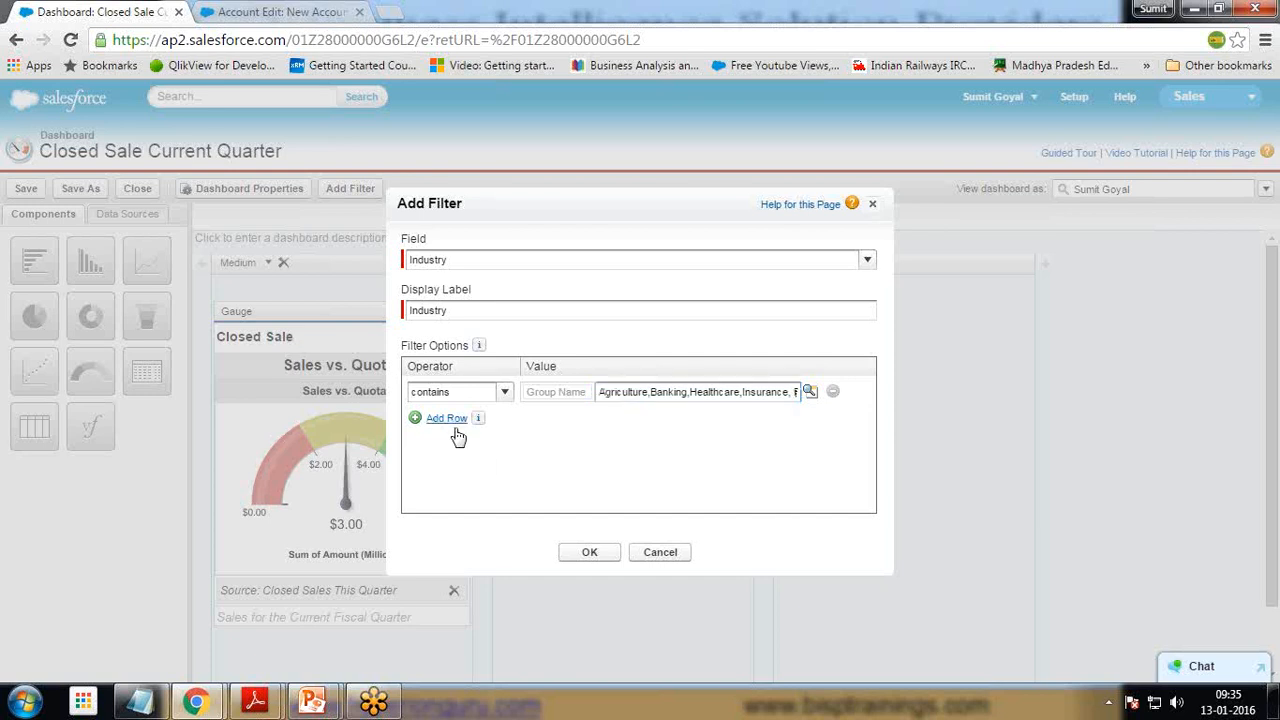
{"action": "left_click", "coordinate": [504, 420]}
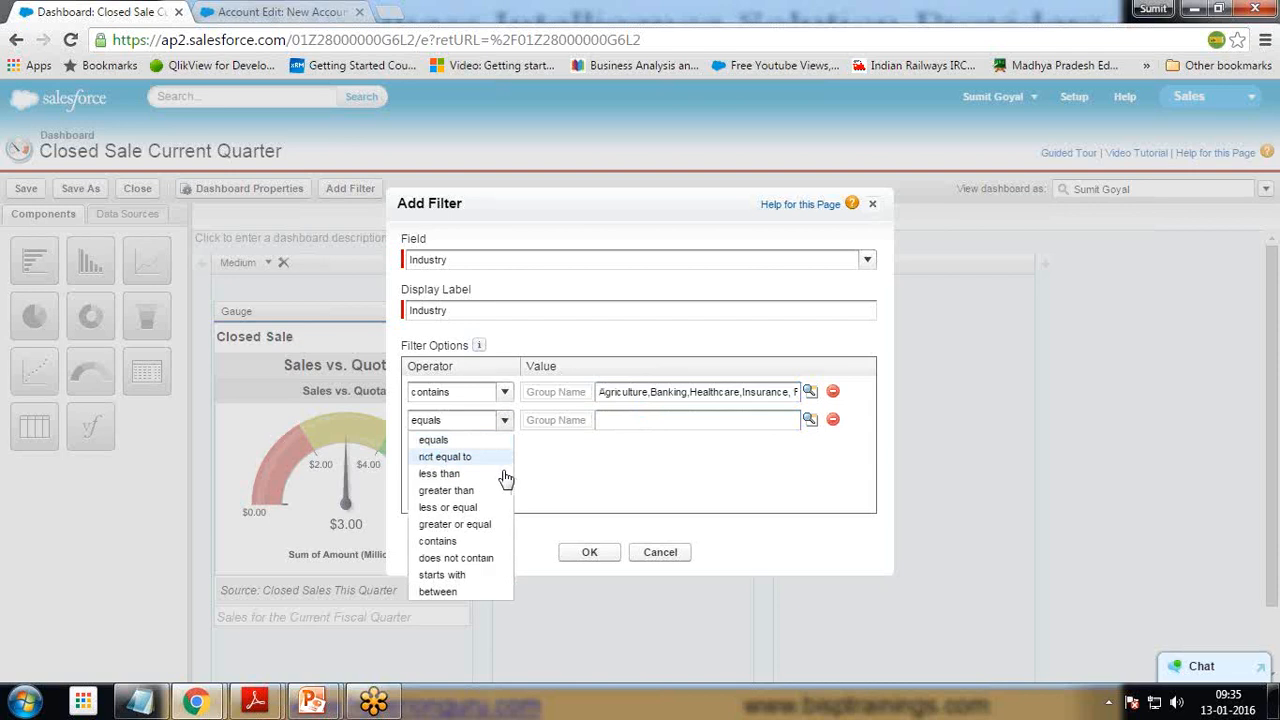
{"action": "left_click", "coordinate": [465, 541]}
{"action": "left_click", "coordinate": [605, 422]}
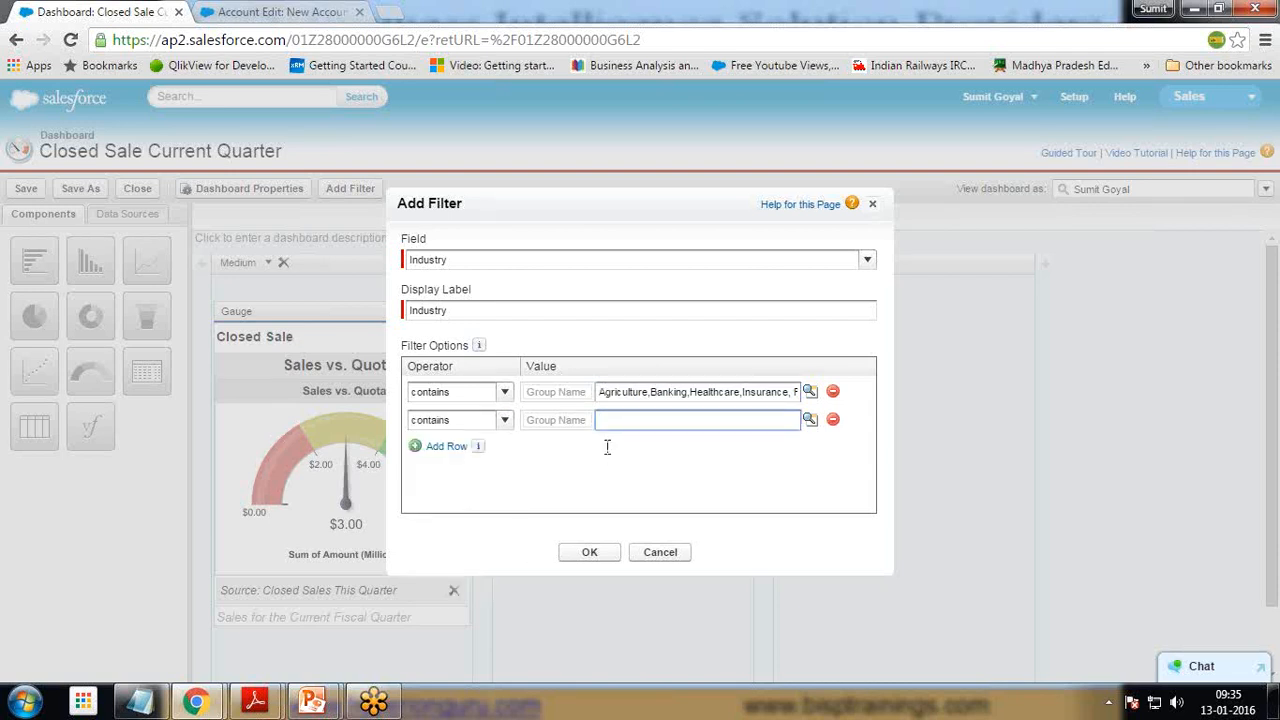
{"action": "type", "text": "Appreal,Hospitality,Recreati"}
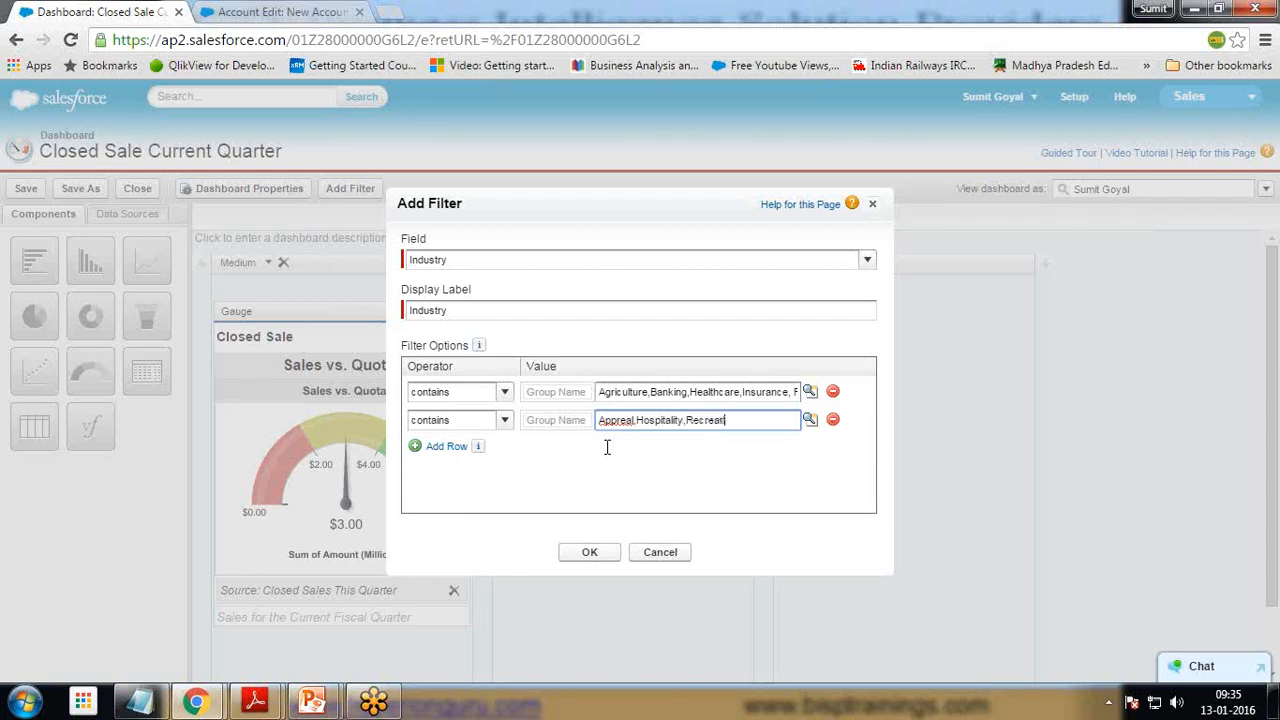
{"action": "type", "text": "on,Retail"}
Add a third filter option with the value Biotechnology,Chemical,Construction,Engineering,Environment, and try to confirm the filter
{"action": "left_click", "coordinate": [446, 446]}
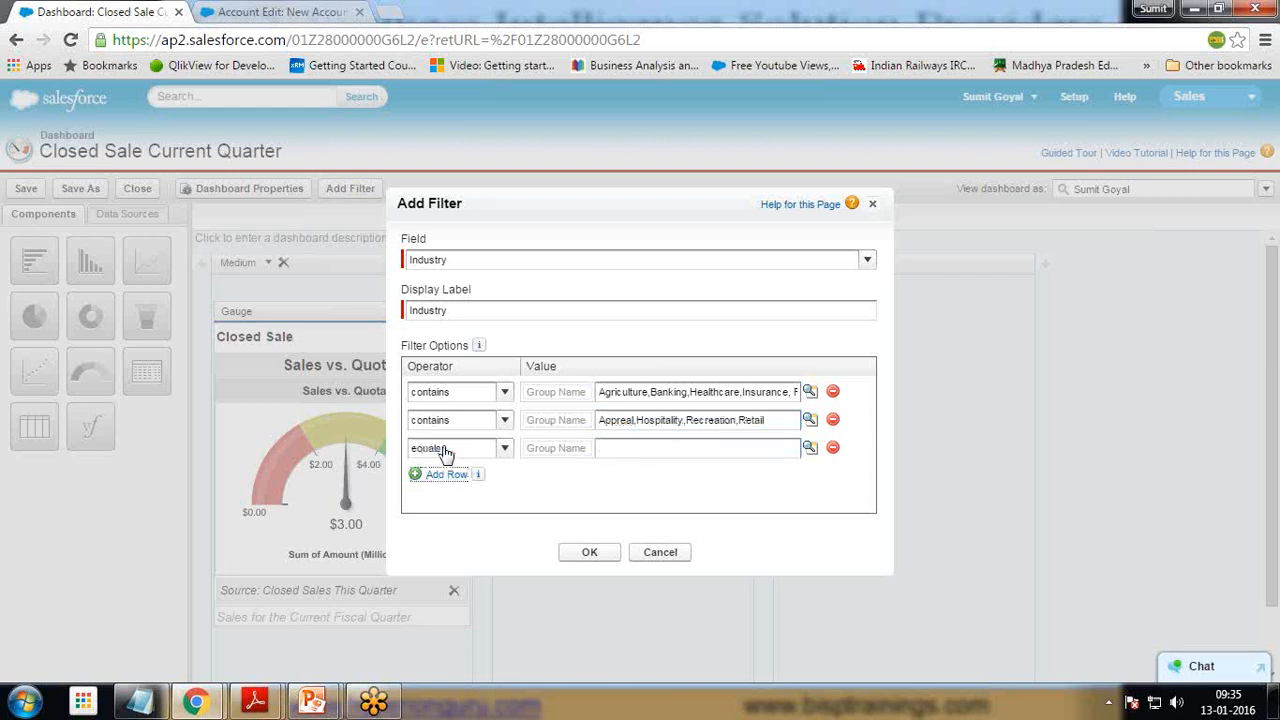
{"action": "left_click", "coordinate": [627, 447]}
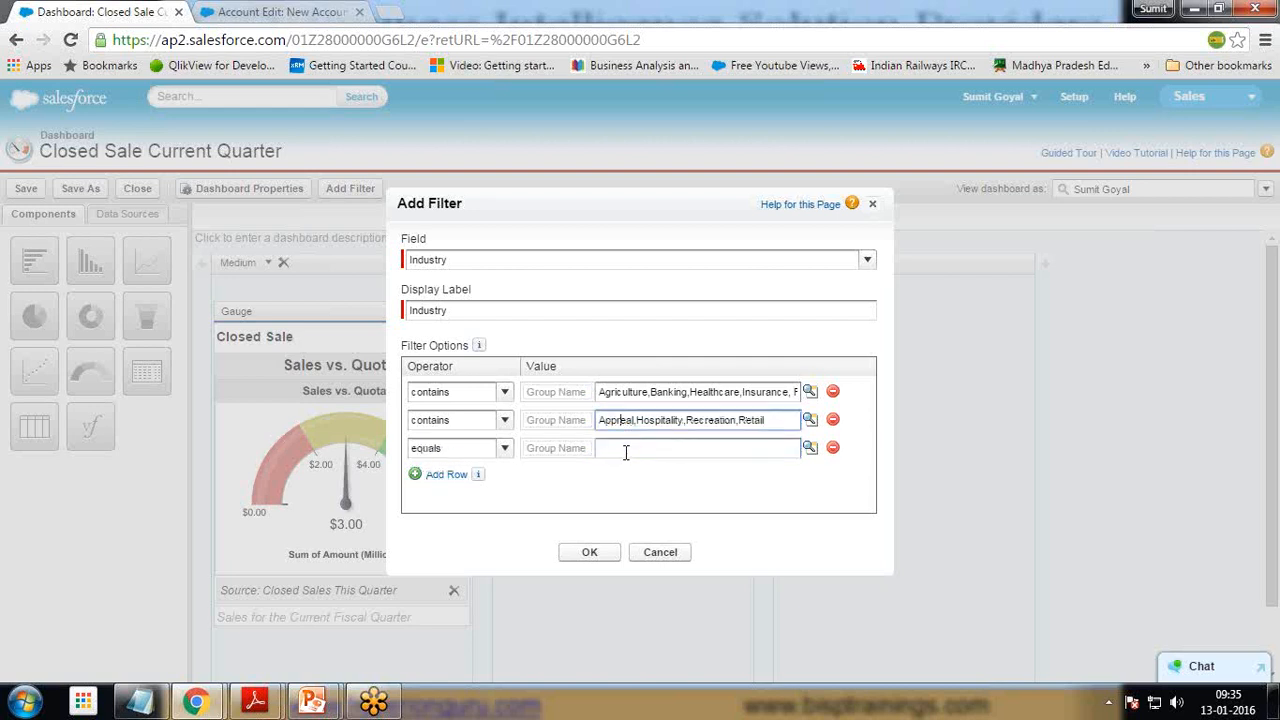
{"action": "type", "text": "Eiotechnology"}
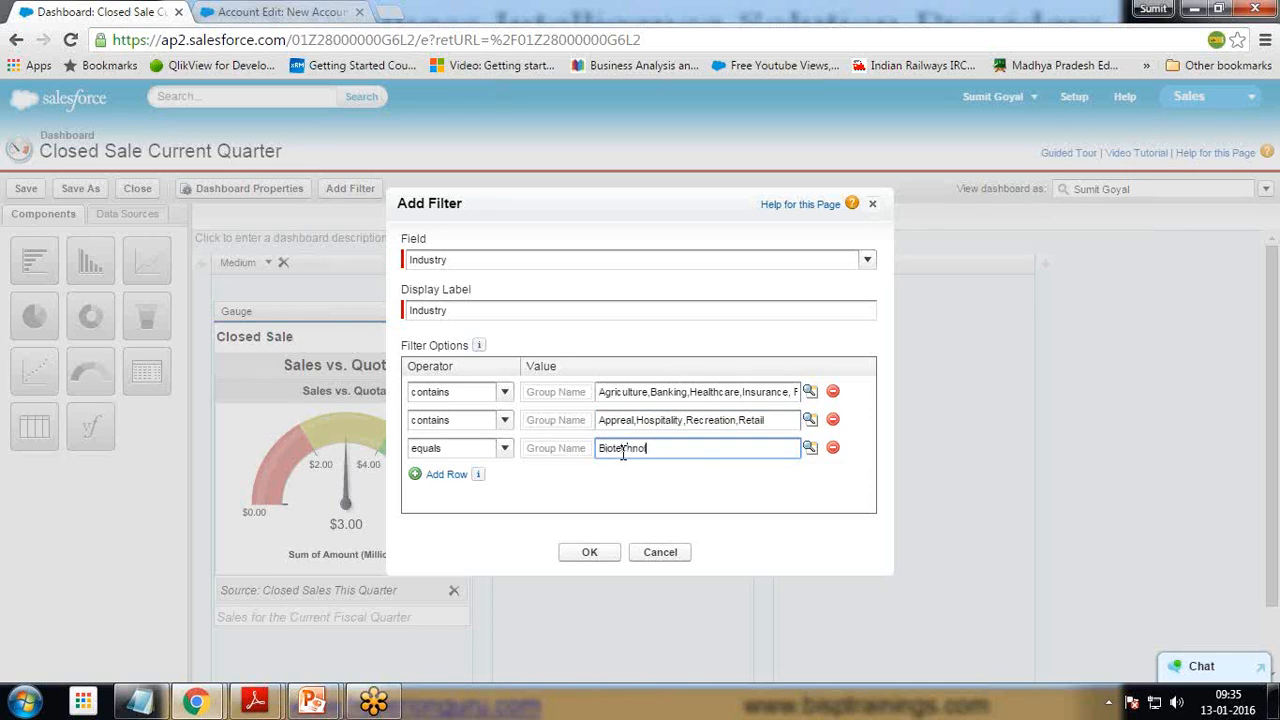
{"action": "type", "text": ",Chemical,Construction"}
{"action": "key", "text": "BackSpace"}
{"action": "key", "text": "BackSpace"}
{"action": "key", "text": "BackSpace"}
{"action": "type", "text": "ion,Eng"}
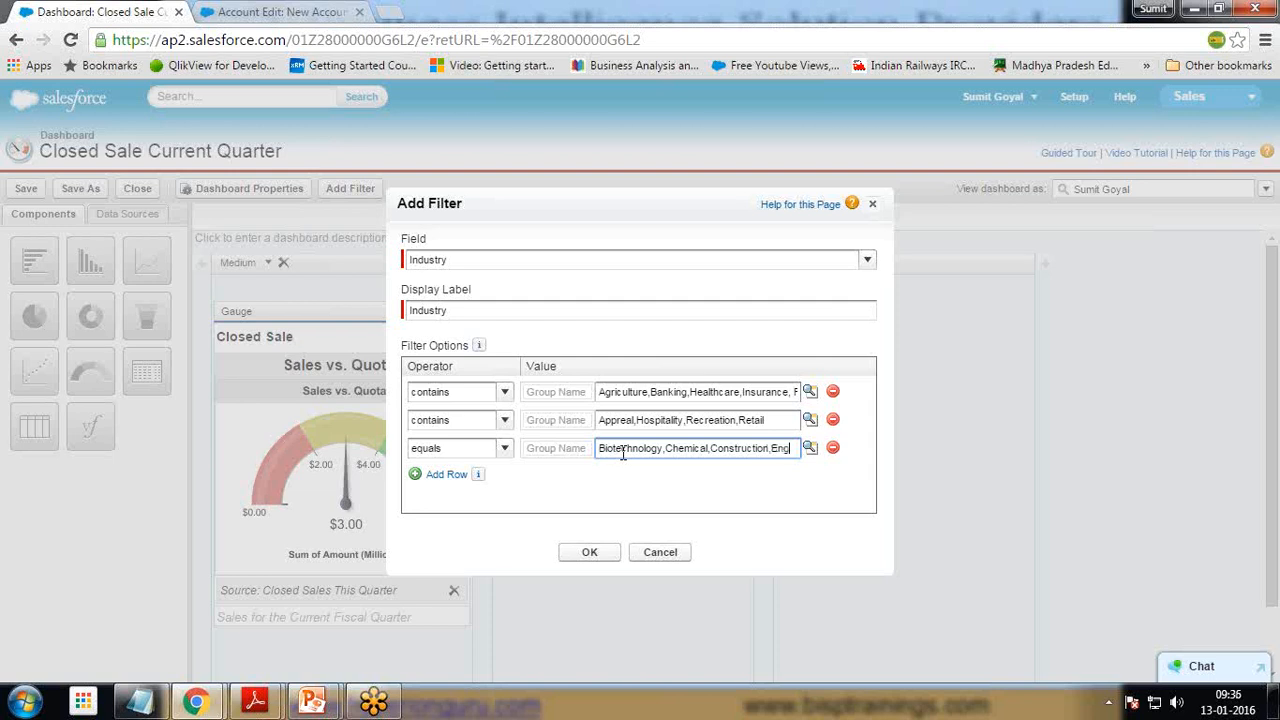
{"action": "type", "text": "ineering,En"}
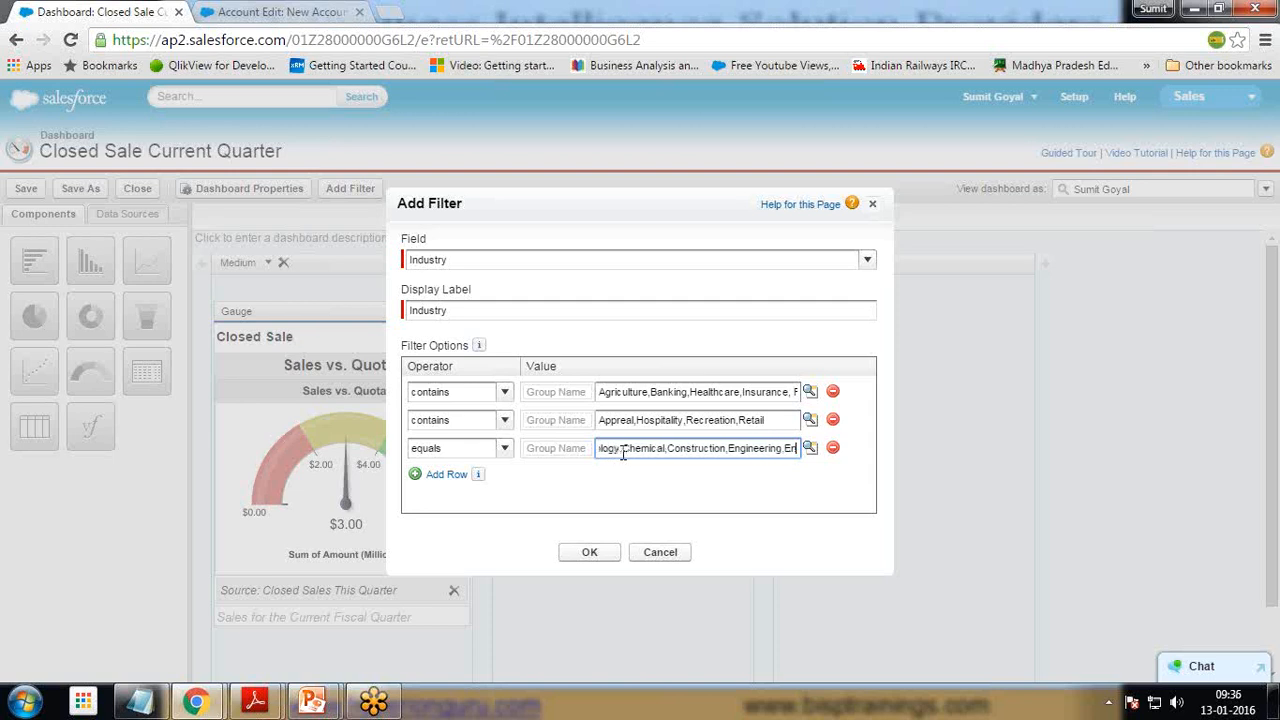
{"action": "type", "text": "vironment"}
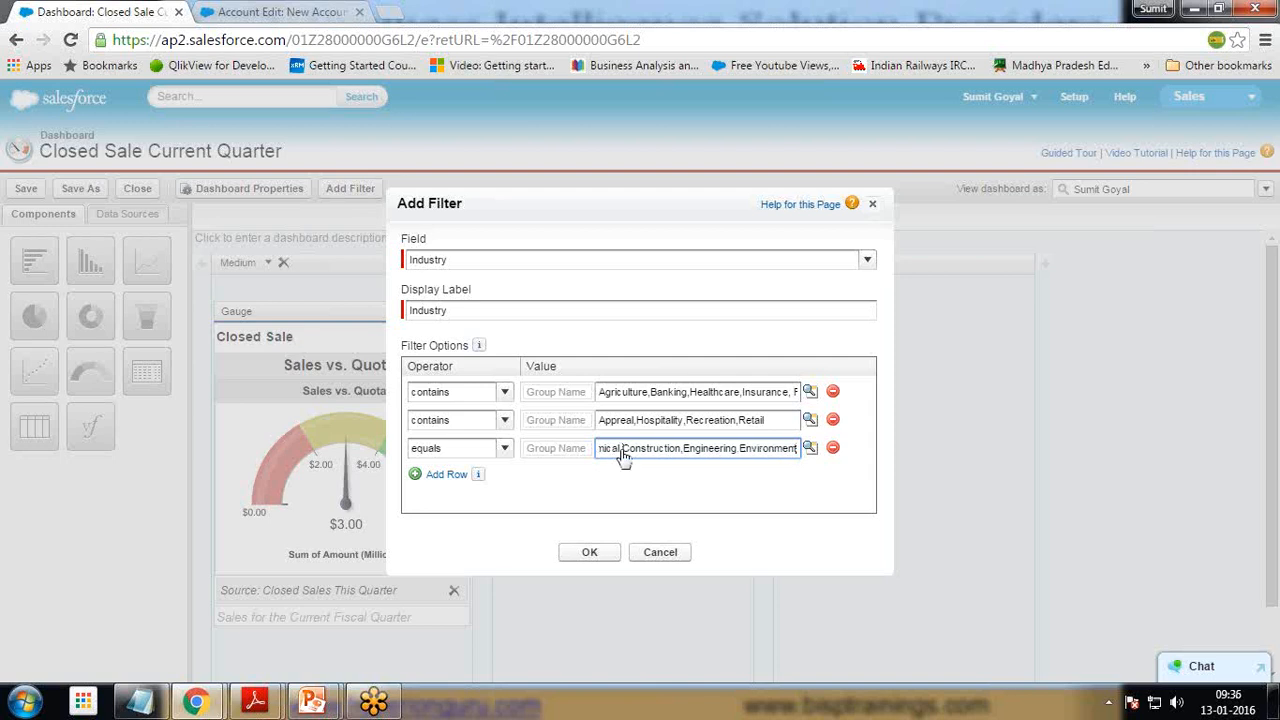
{"action": "key", "text": "Tab"}
{"action": "left_click", "coordinate": [576, 560]}
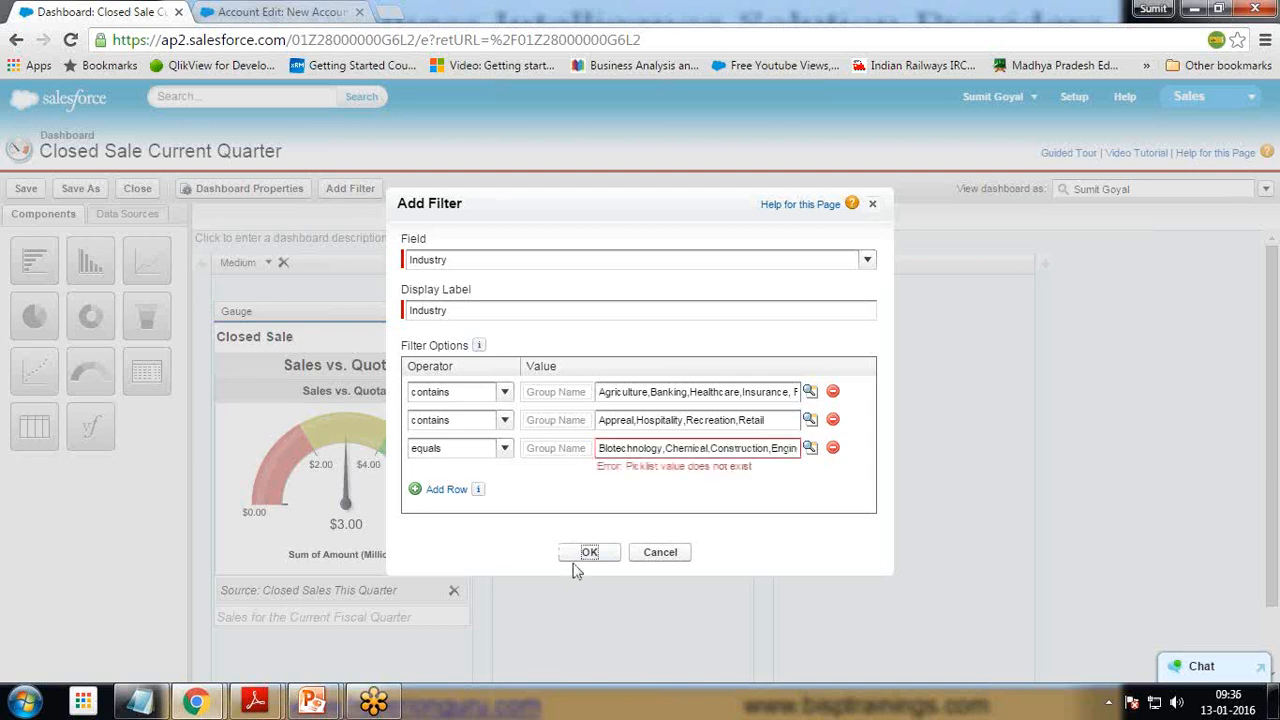
Change the third filter option's operator to contains and add the Industry filter to the dashboard
{"action": "left_click", "coordinate": [613, 452]}
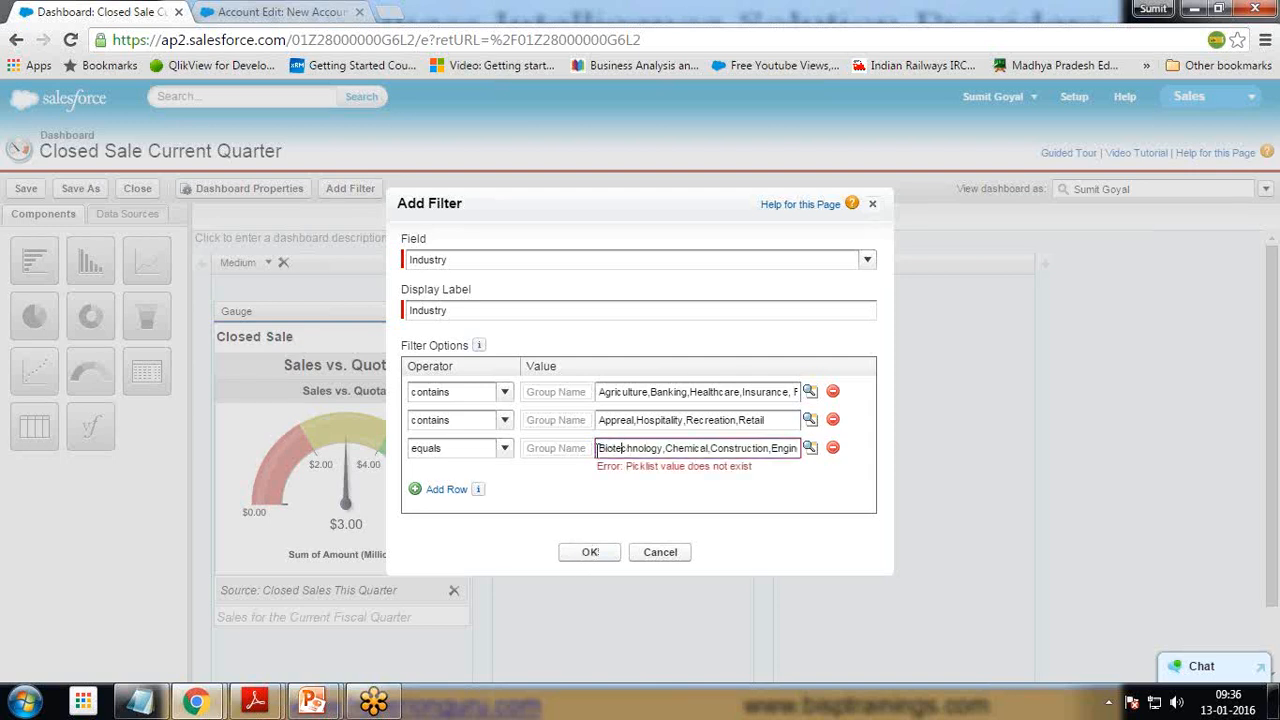
{"action": "left_click", "coordinate": [504, 449]}
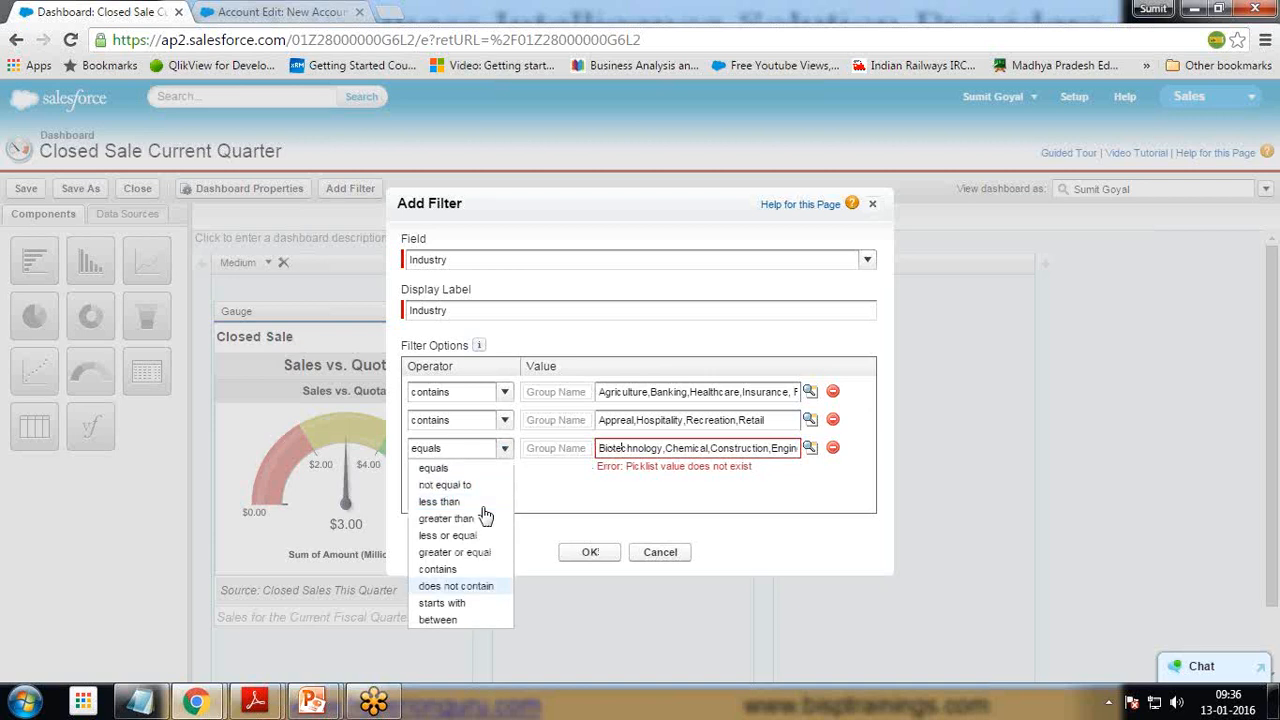
{"action": "left_click", "coordinate": [440, 569]}
{"action": "left_click", "coordinate": [590, 556]}
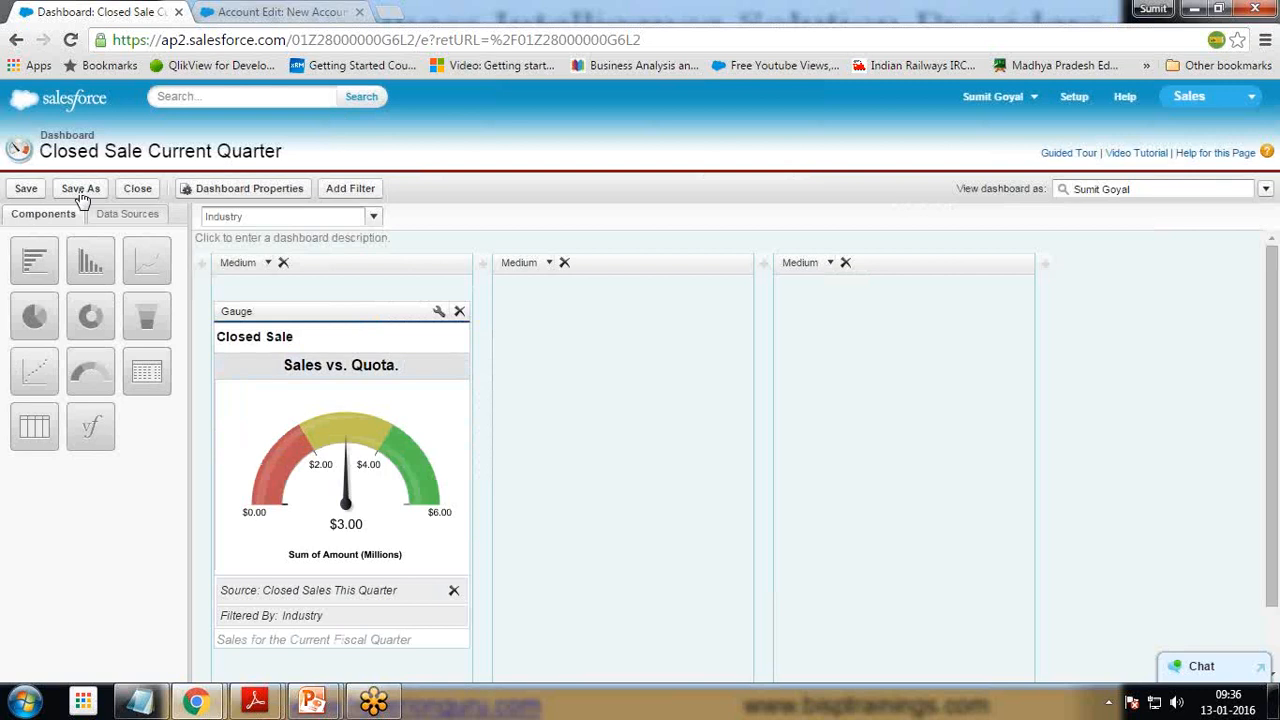
Save the dashboard with its Industry filter and close the editor
{"action": "left_click", "coordinate": [27, 189]}
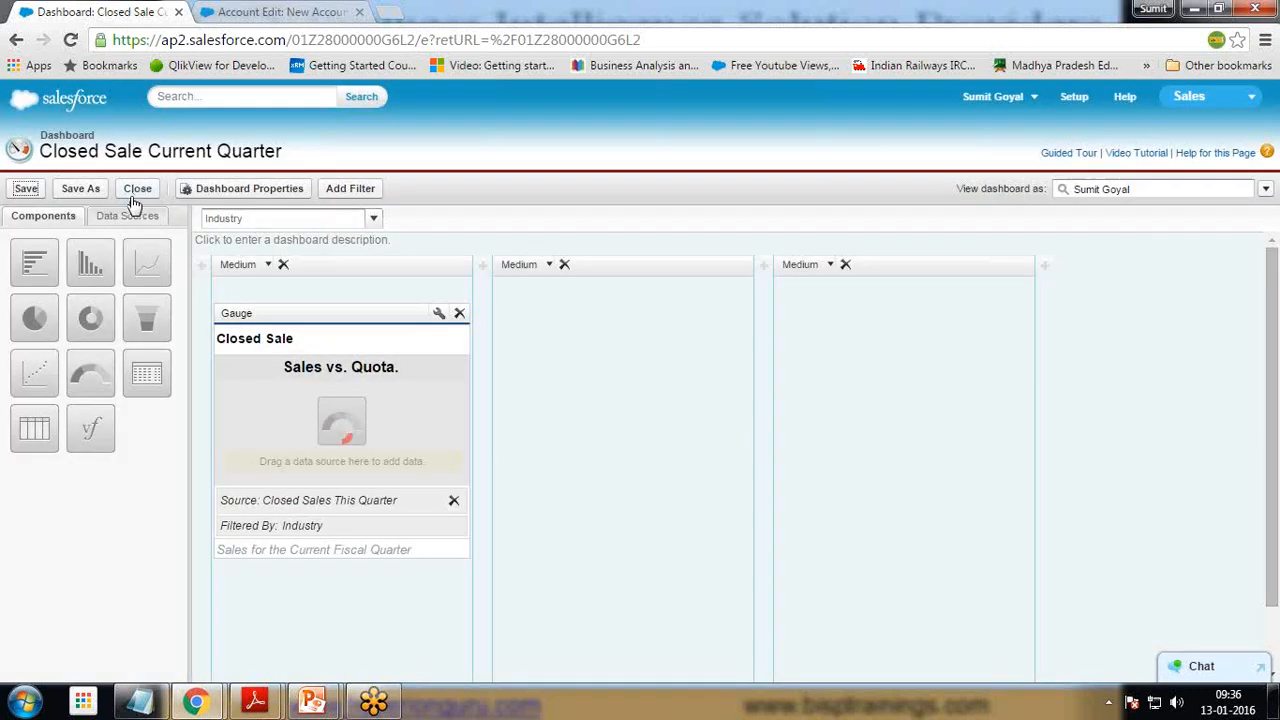
{"action": "left_click", "coordinate": [137, 189]}
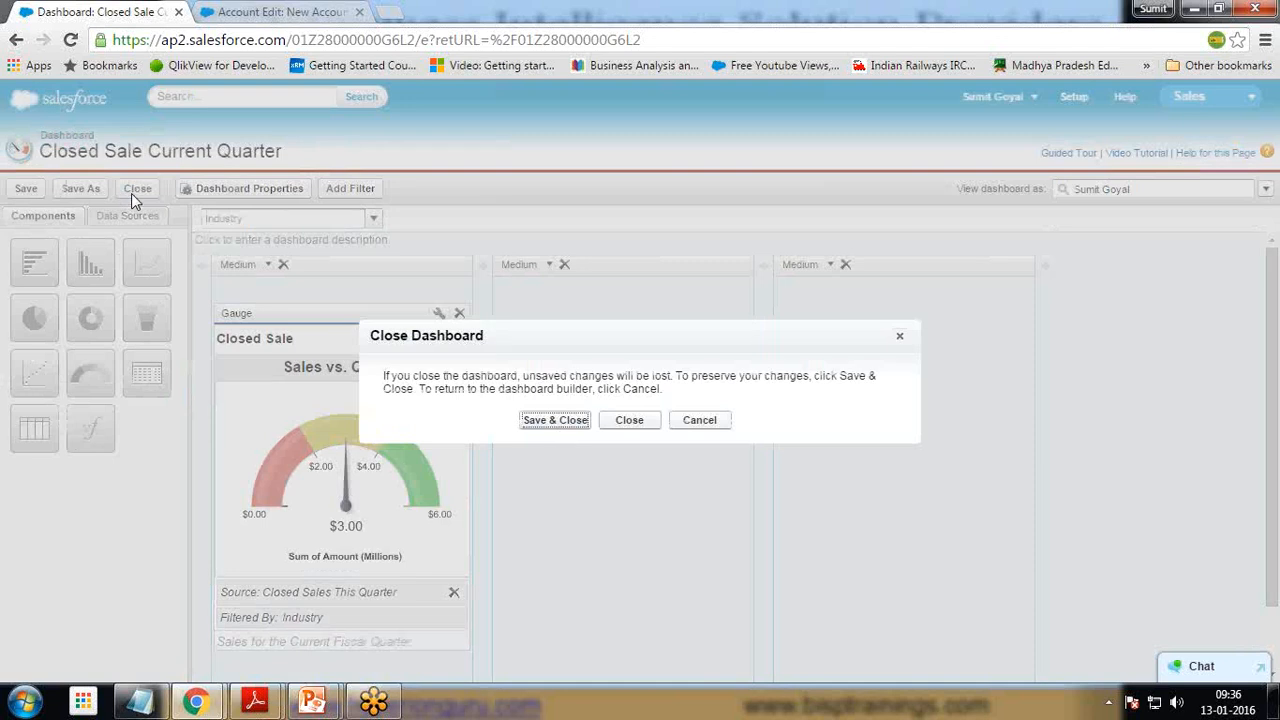
{"action": "left_click", "coordinate": [556, 421]}
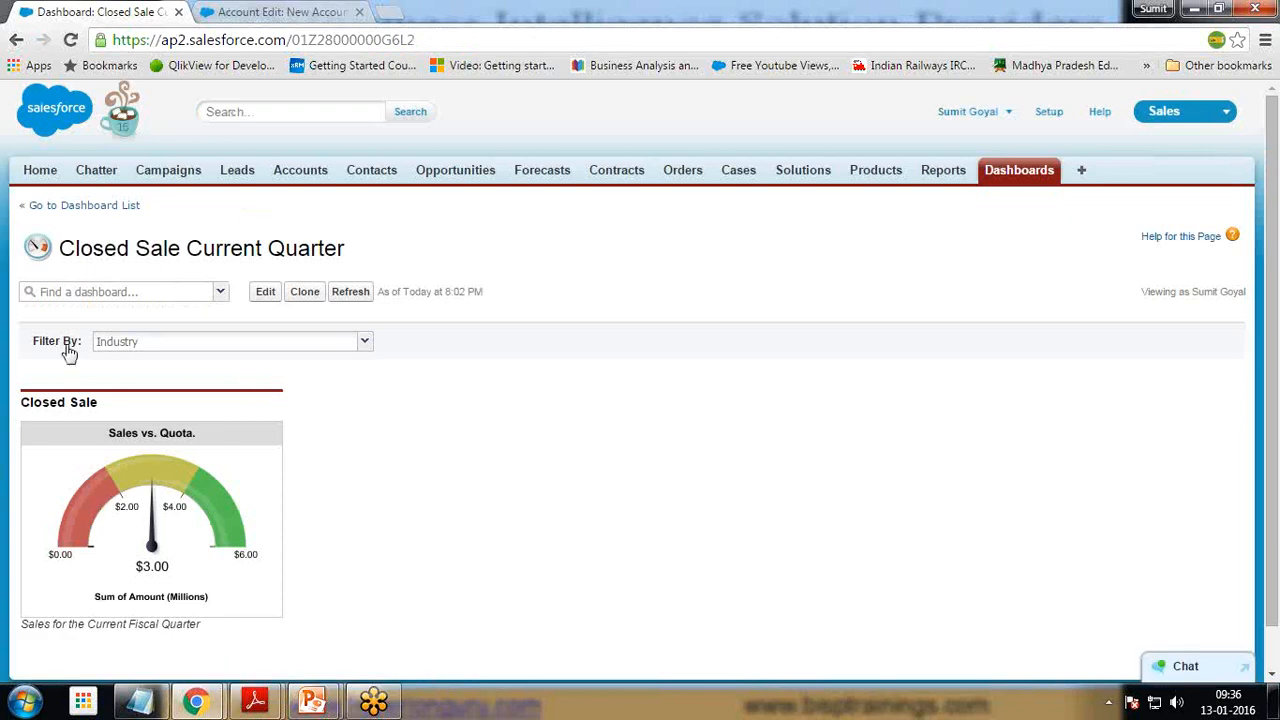
Filter the dashboard by the Agriculture,Banking,Healthcare,Insurance,Retail option, and switch to the Appreal,Hospitality,Recreation,Retail option
{"action": "left_click", "coordinate": [180, 351]}
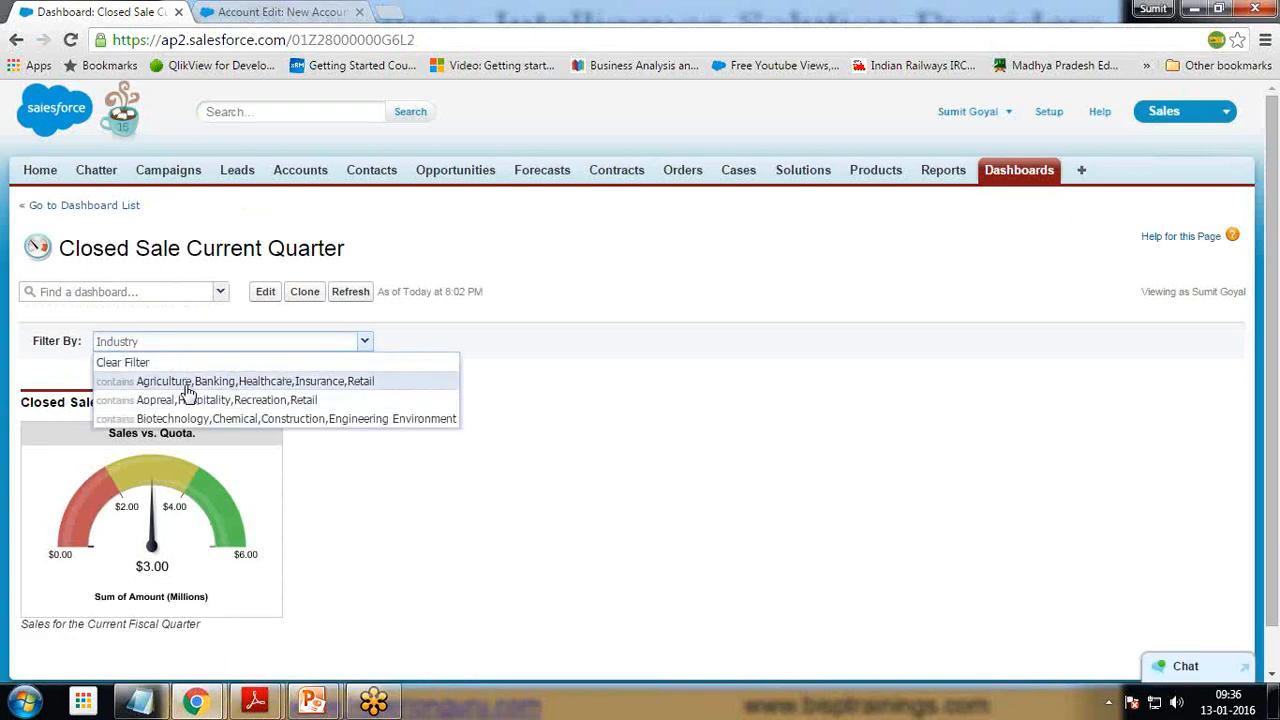
{"action": "left_click", "coordinate": [186, 386]}
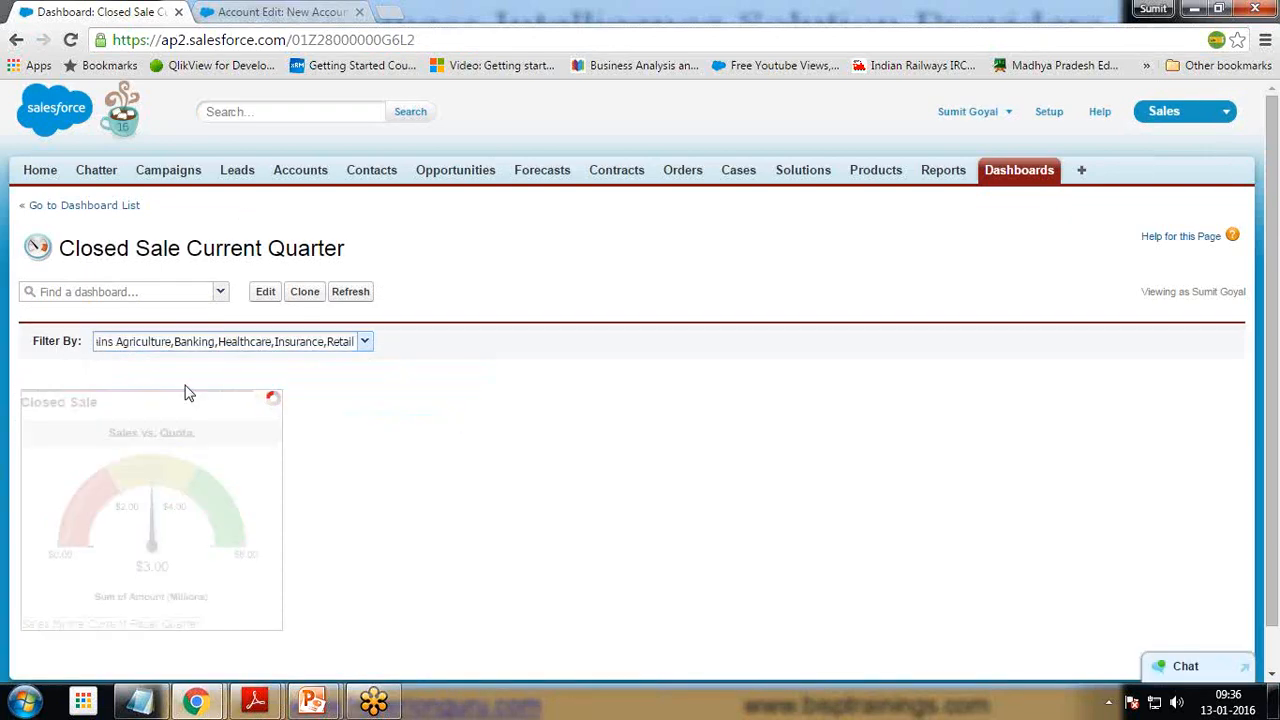
{"action": "left_click", "coordinate": [366, 342]}
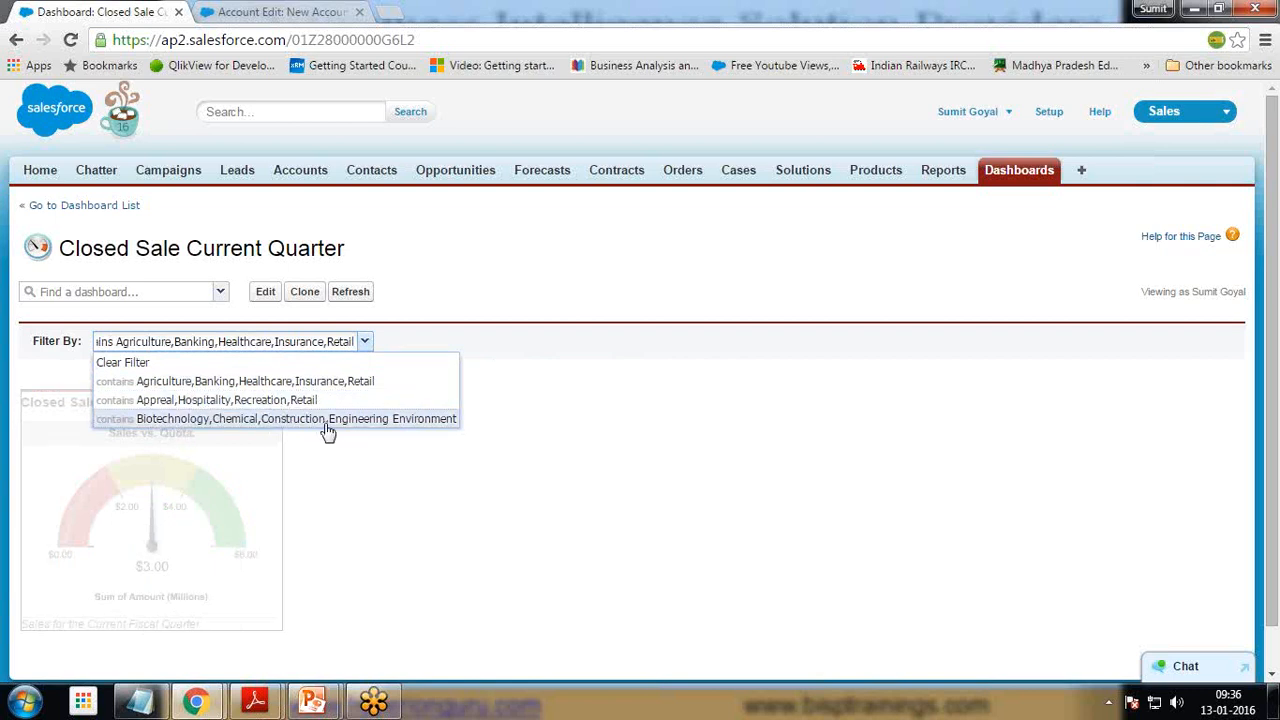
{"action": "left_click", "coordinate": [436, 511]}
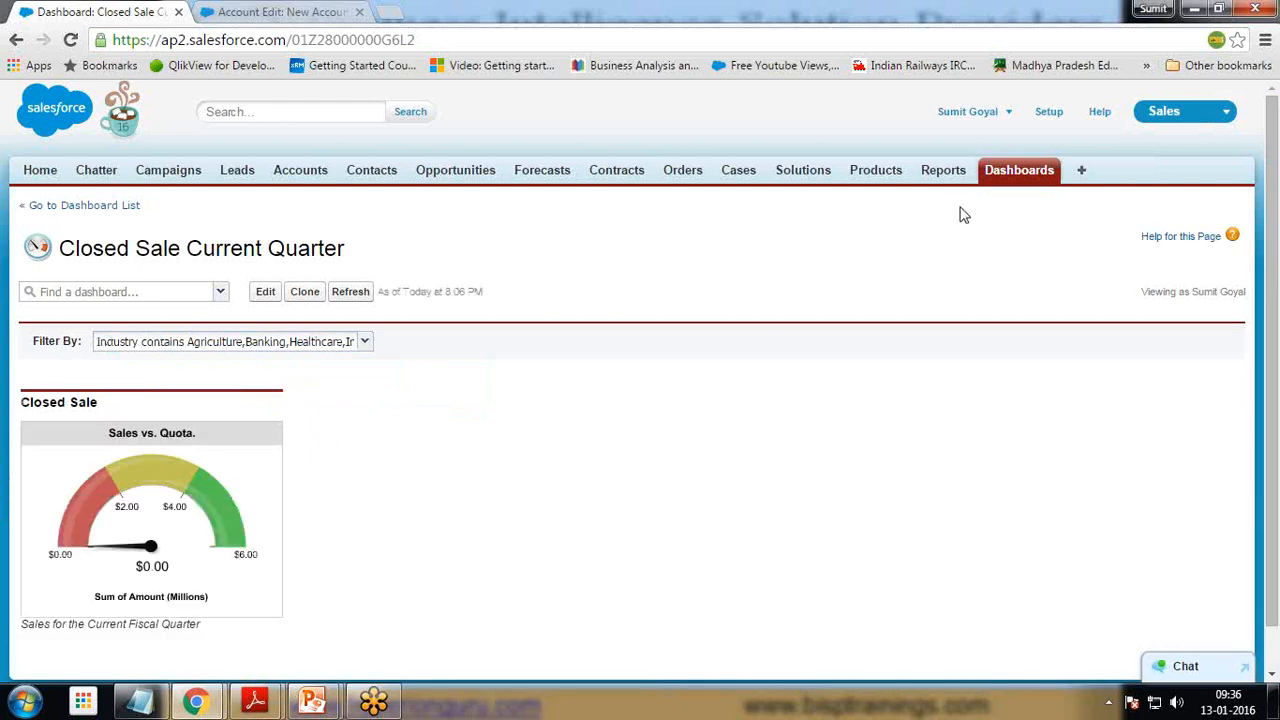
{"action": "left_click", "coordinate": [316, 343]}
{"action": "left_click", "coordinate": [240, 402]}
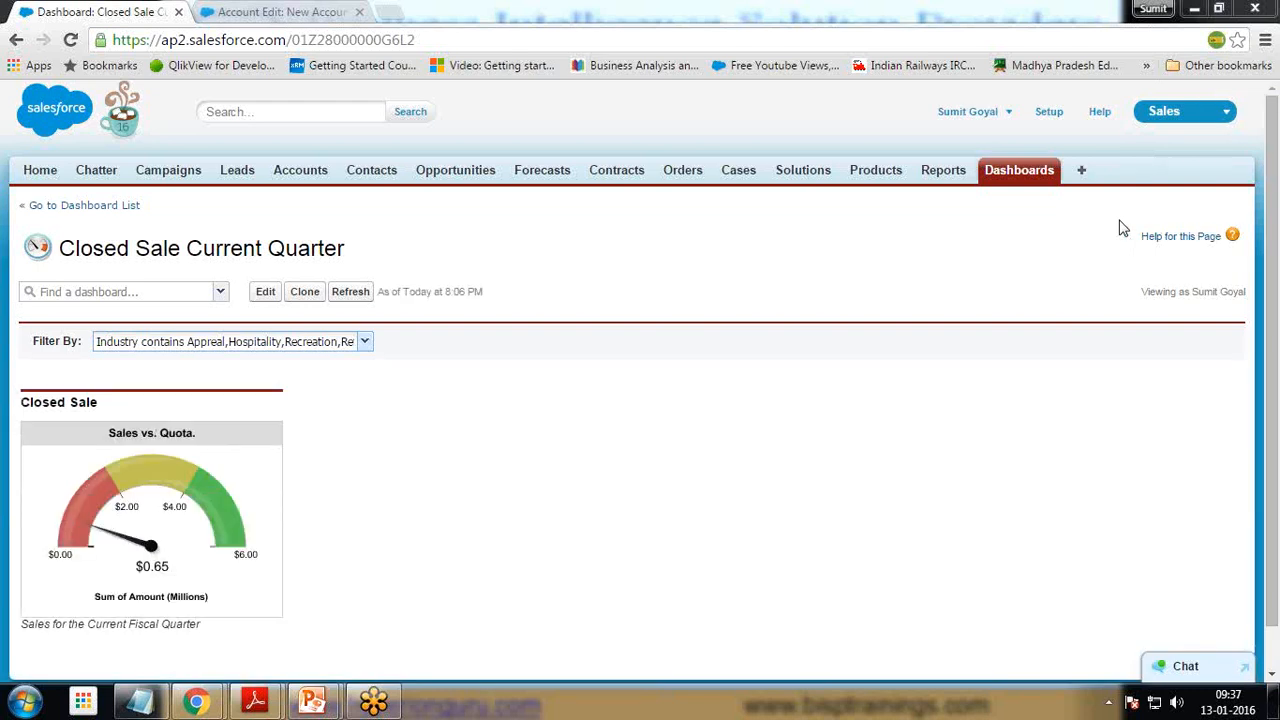
{"action": "left_click", "coordinate": [432, 573]}
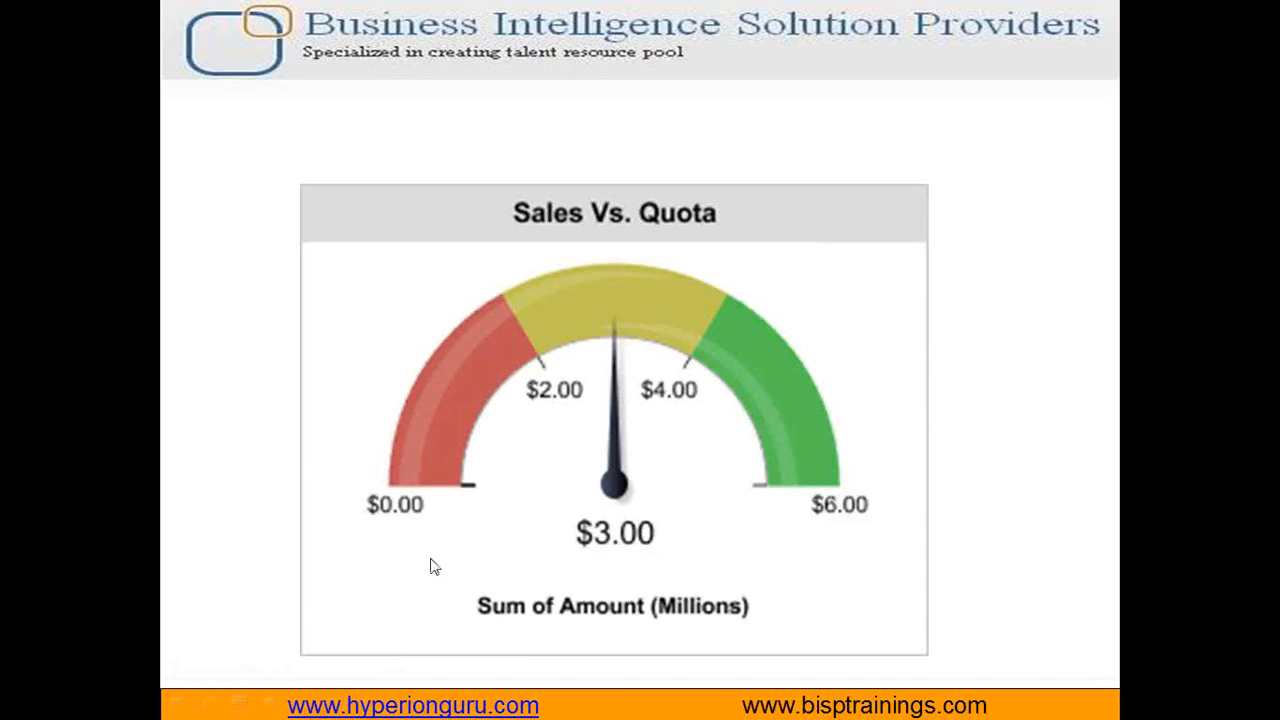
{"action": "left_click", "coordinate": [431, 565]}
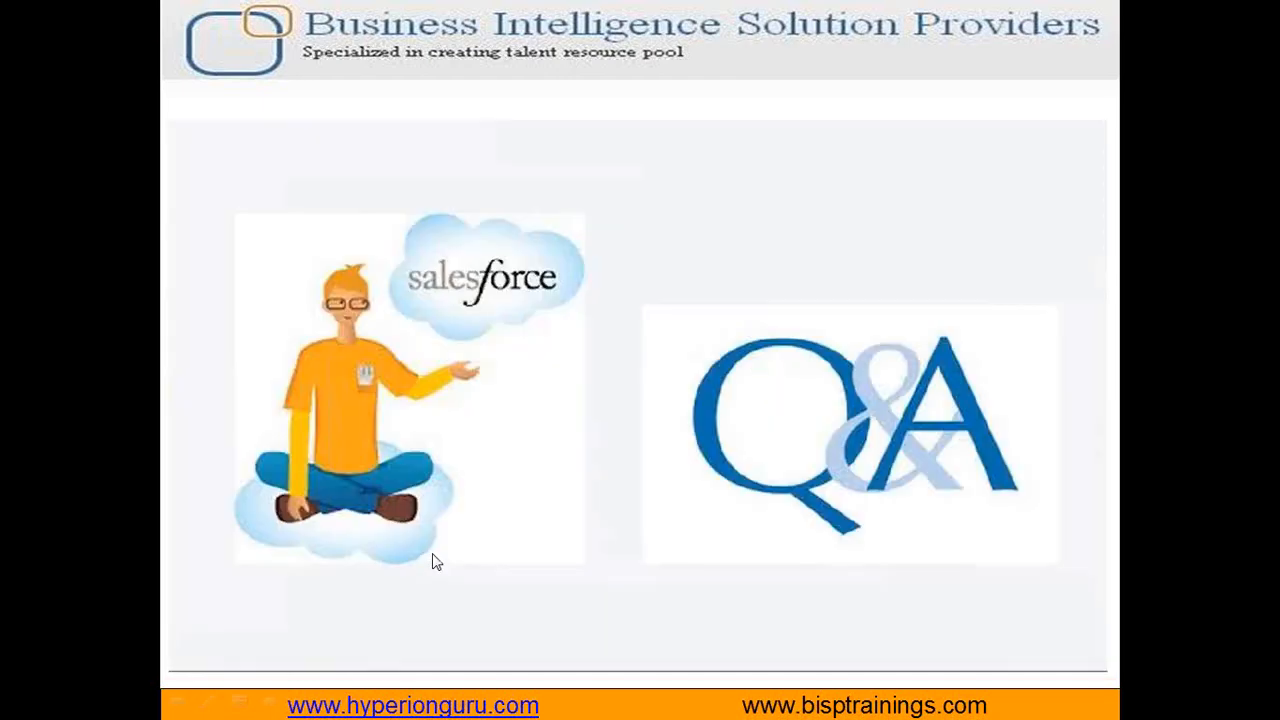